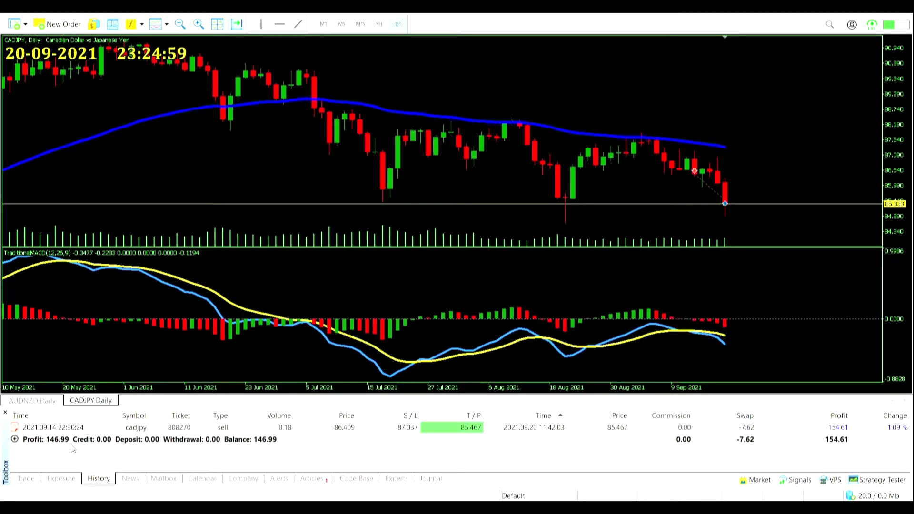
Zoom the CADJPY daily chart in by one step.
{"action": "key", "text": "plus"}
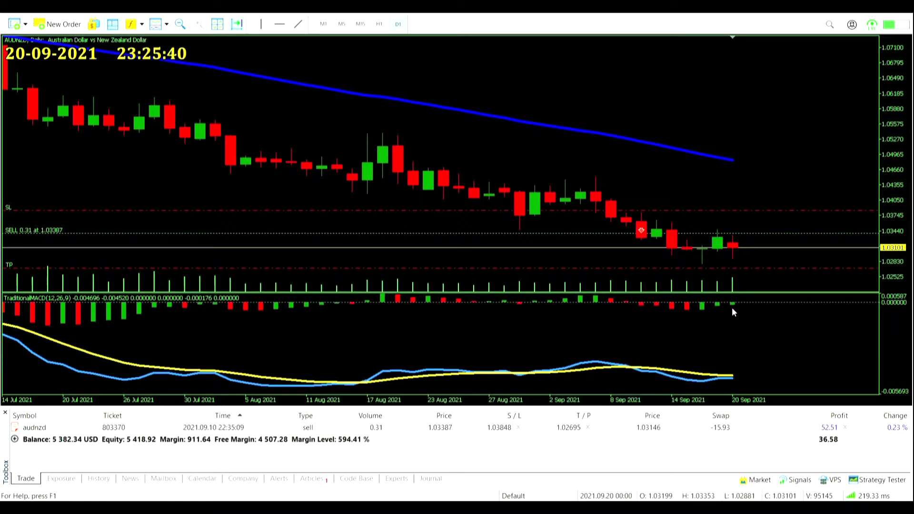
Check the AUDNZD MACD histogram bars before moving to the GBPJPY daily chart.
{"action": "mouse_move", "coordinate": [730, 307]}
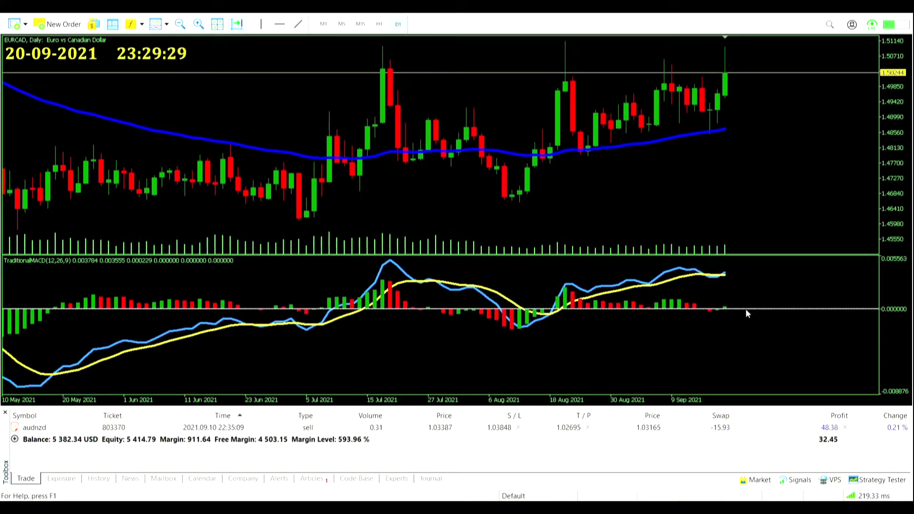
Insert Average True Range from Oscillators with period 14 on the EURCAD daily chart.
{"action": "mouse_move", "coordinate": [722, 294]}
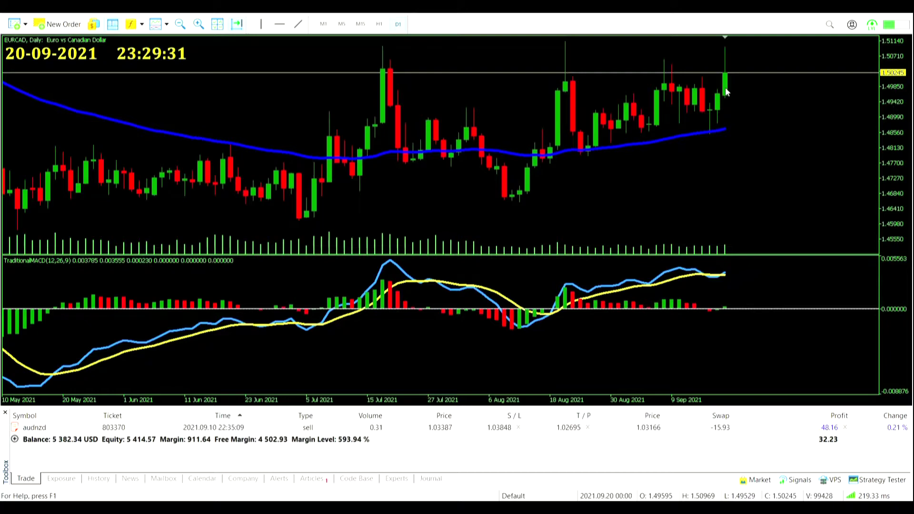
{"action": "mouse_move", "coordinate": [728, 310]}
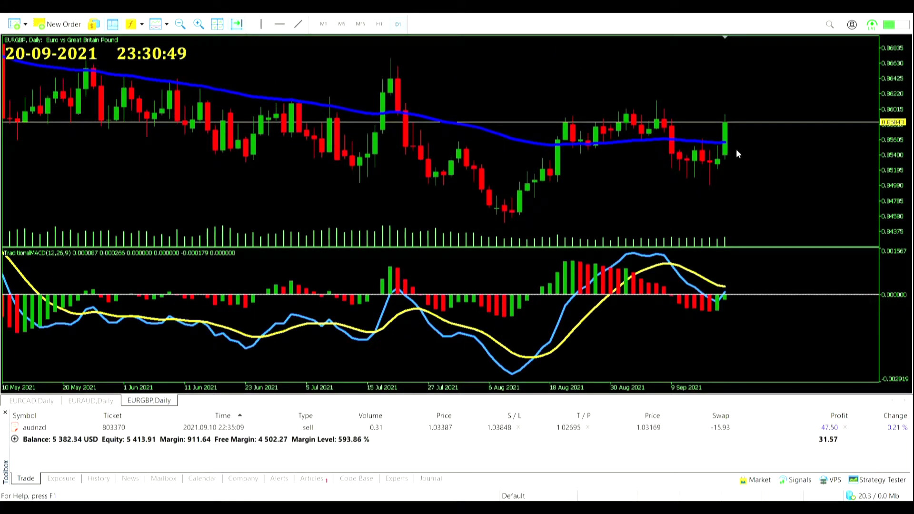
{"action": "mouse_move", "coordinate": [727, 295]}
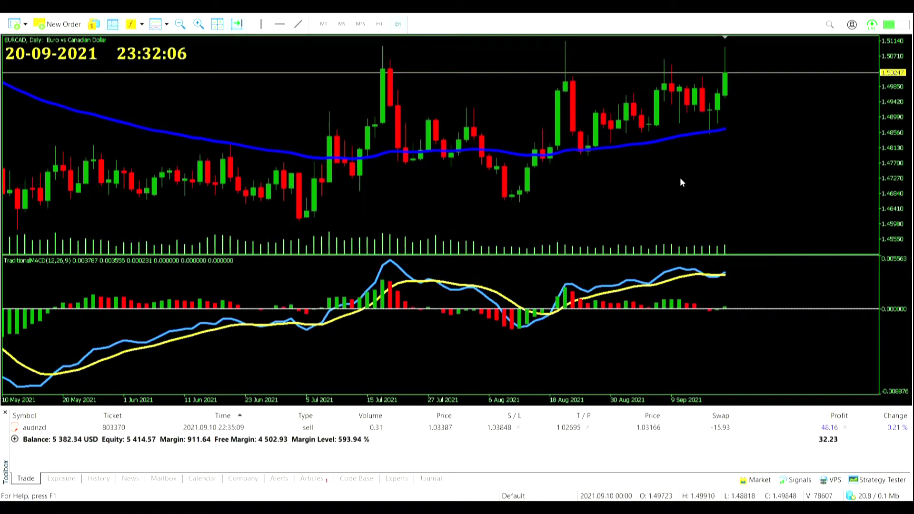
{"action": "mouse_move", "coordinate": [295, 159]}
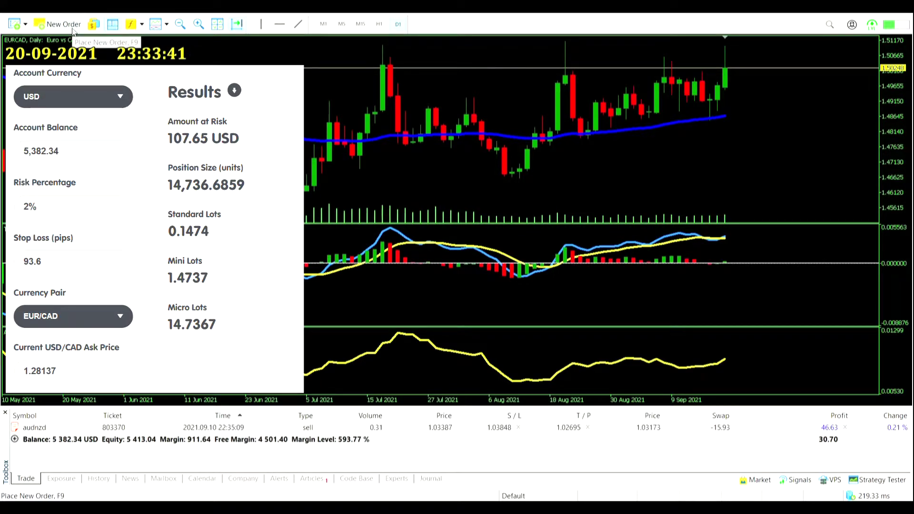
Buy 0.15 lots of EURCAD at market.
{"action": "left_click", "coordinate": [72, 29]}
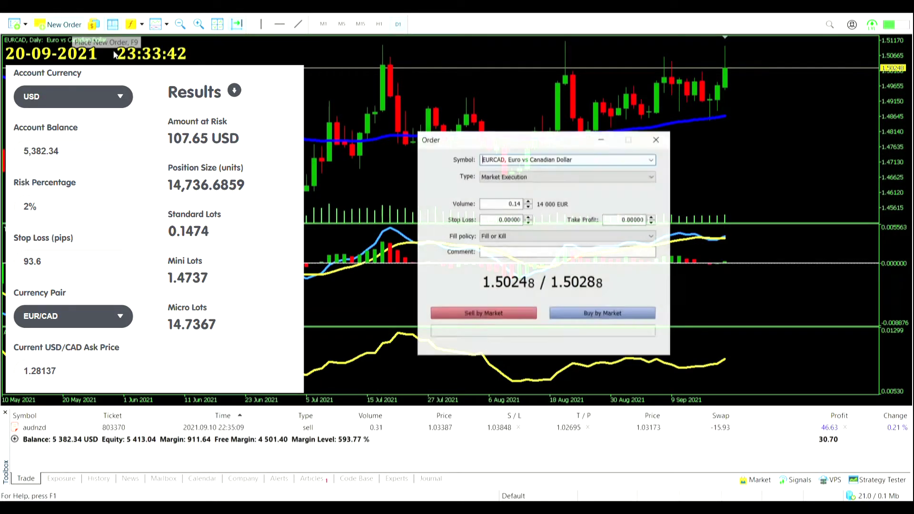
{"action": "type", "text": "15"}
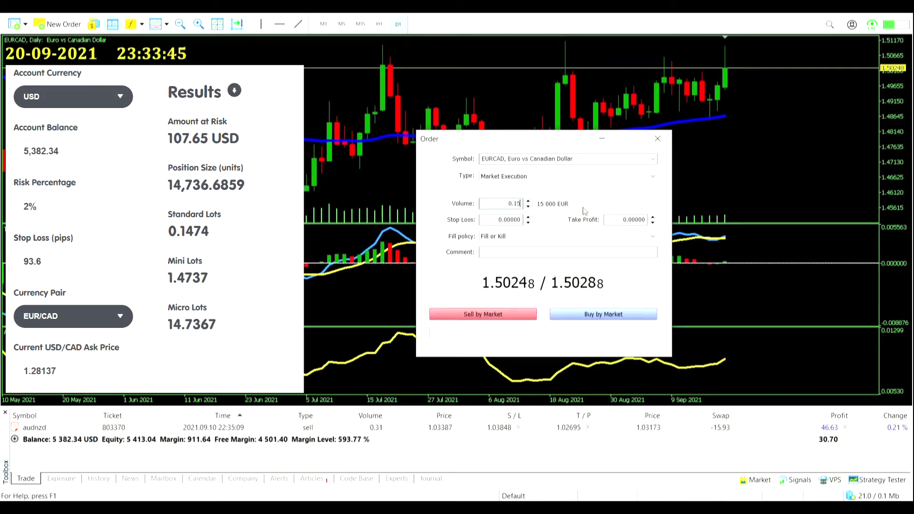
{"action": "left_click", "coordinate": [603, 315]}
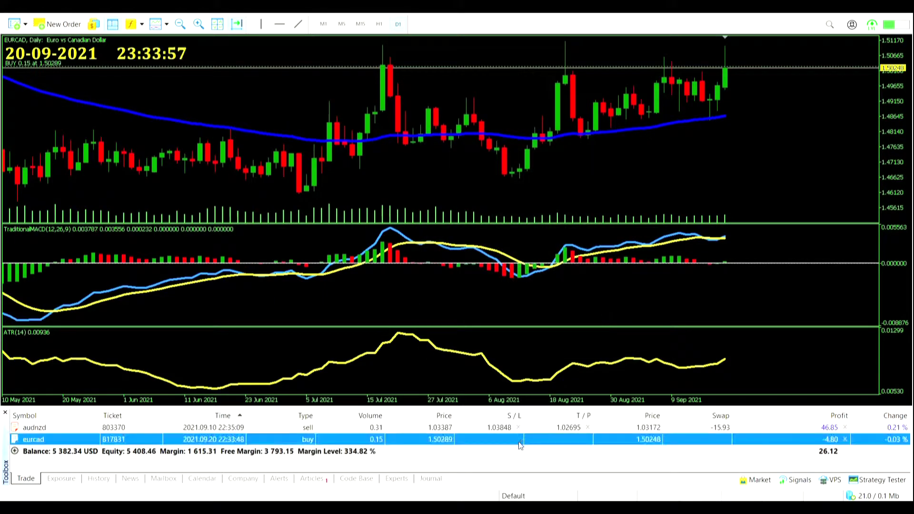
Set the EURCAD position's stop loss to 936 points and take profit to 1404 points.
{"action": "double_click", "coordinate": [516, 440]}
{"action": "left_click", "coordinate": [590, 204]}
{"action": "type", "text": "936"}
{"action": "left_click", "coordinate": [582, 220]}
{"action": "left_click_drag", "start_coordinate": [581, 222], "coordinate": [617, 222]}
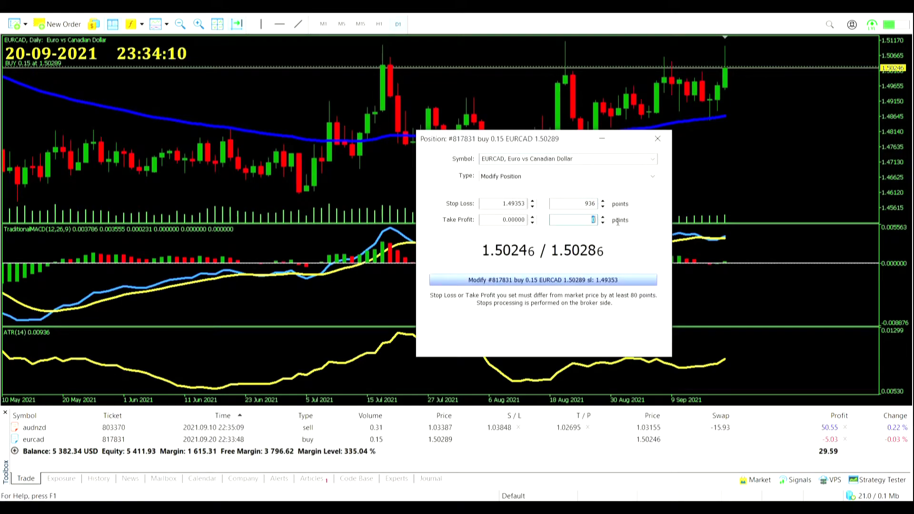
{"action": "type", "text": "1404"}
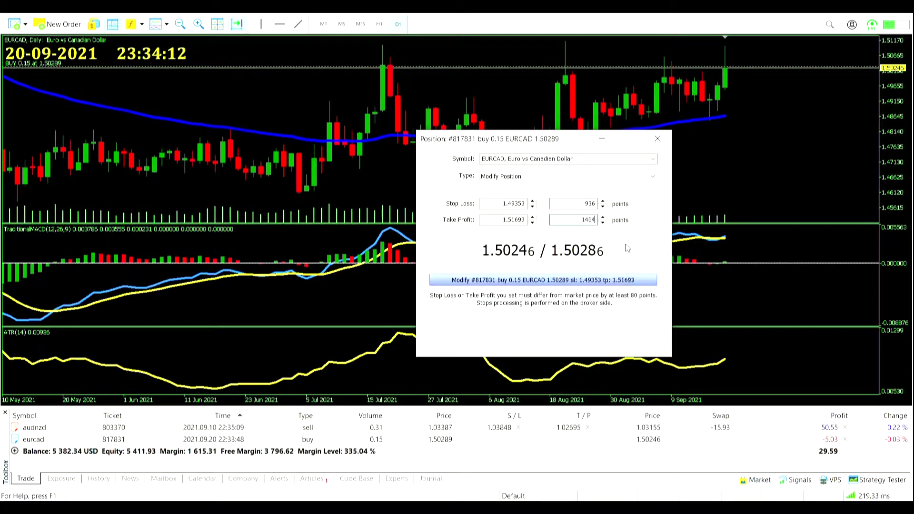
{"action": "left_click", "coordinate": [602, 281]}
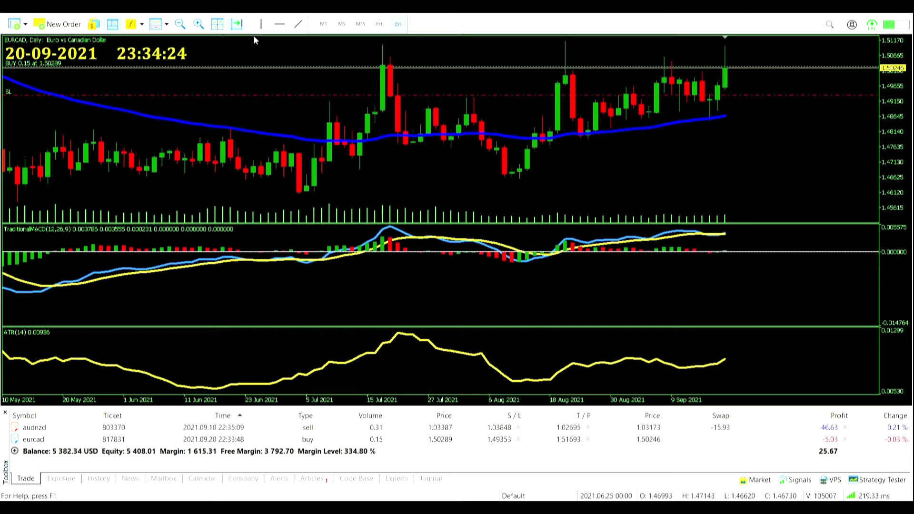
{"action": "left_click", "coordinate": [180, 24]}
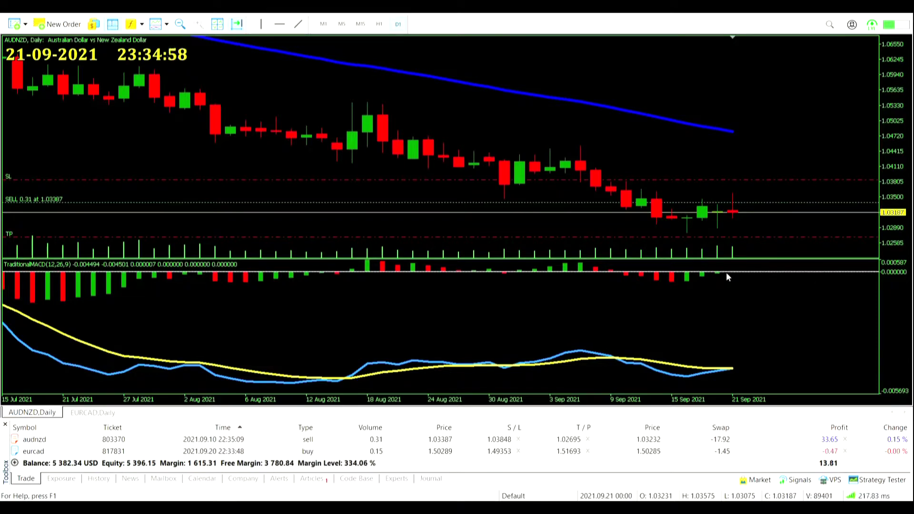
Cycle with Ctrl+Tab to the EURCAD.Daily chart tab.
{"action": "mouse_move", "coordinate": [727, 276]}
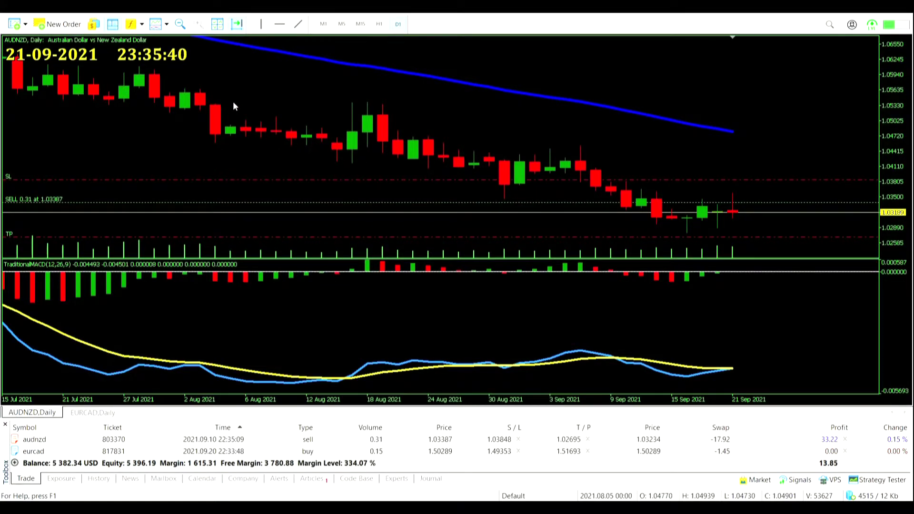
{"action": "key", "text": "ctrl+Tab"}
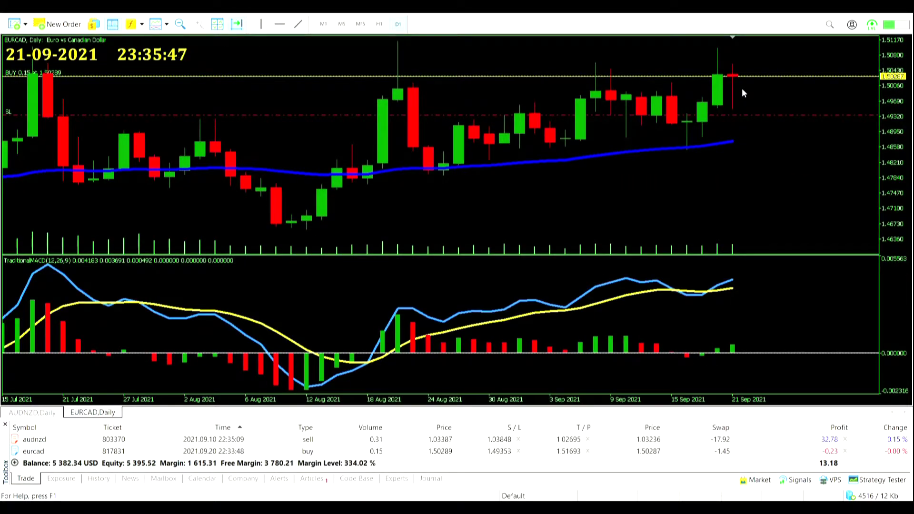
Measure the latest EURCAD candle with the crosshair: 631 points.
{"action": "middle_click", "coordinate": [741, 81]}
{"action": "left_click_drag", "start_coordinate": [741, 76], "coordinate": [763, 108]}
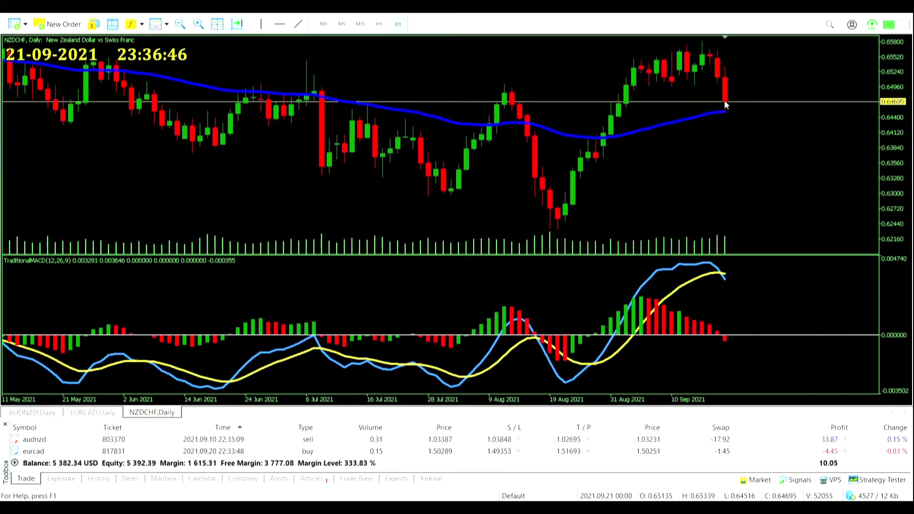
Open new daily charts for CADCHF, GBPCHF and finally AUDJPY.y.
{"action": "mouse_move", "coordinate": [725, 106]}
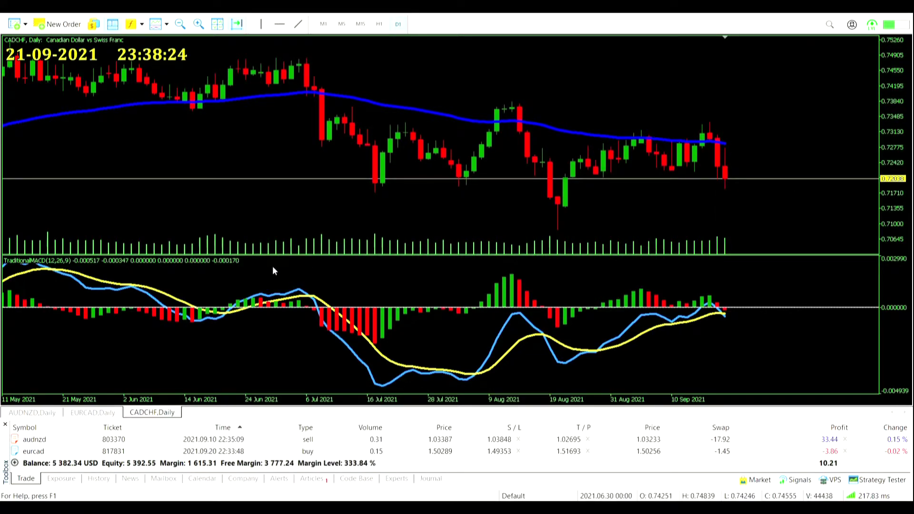
{"action": "left_click", "coordinate": [17, 25]}
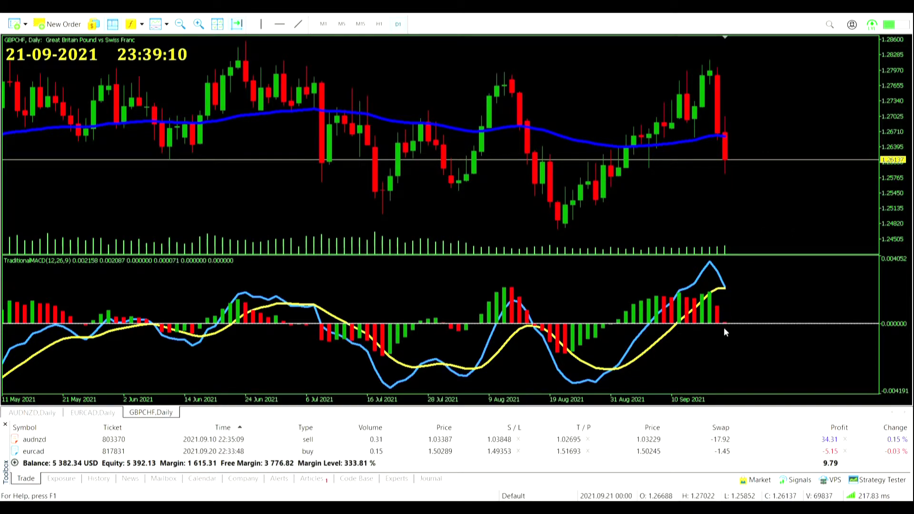
{"action": "mouse_move", "coordinate": [725, 326]}
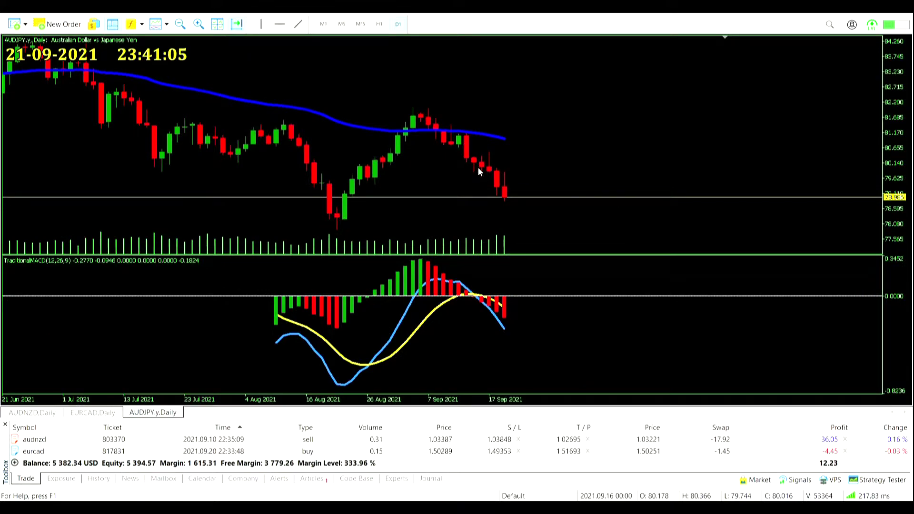
Measure the AUDJPY.y five-bar drop with the crosshair: 1367 points.
{"action": "middle_click", "coordinate": [478, 167]}
{"action": "left_click_drag", "start_coordinate": [478, 170], "coordinate": [514, 196]}
{"action": "middle_click", "coordinate": [475, 156]}
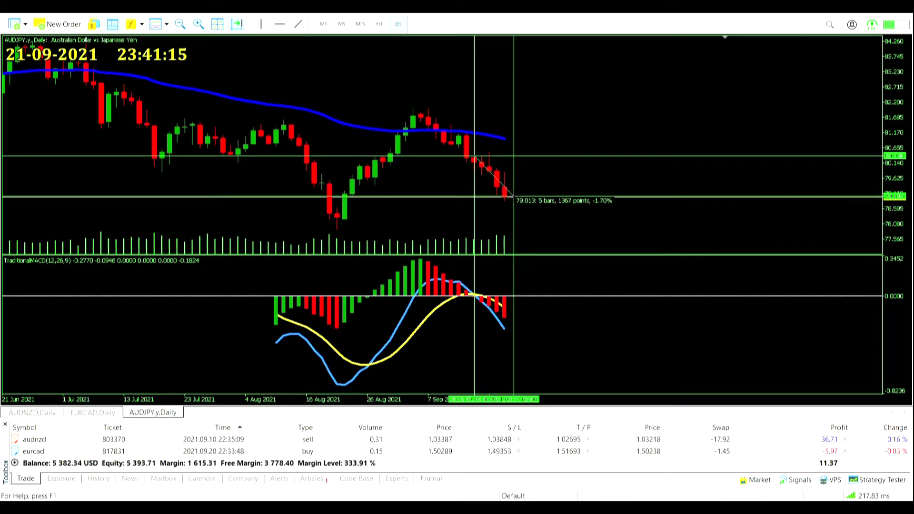
{"action": "left_click_drag", "start_coordinate": [514, 197], "coordinate": [513, 196]}
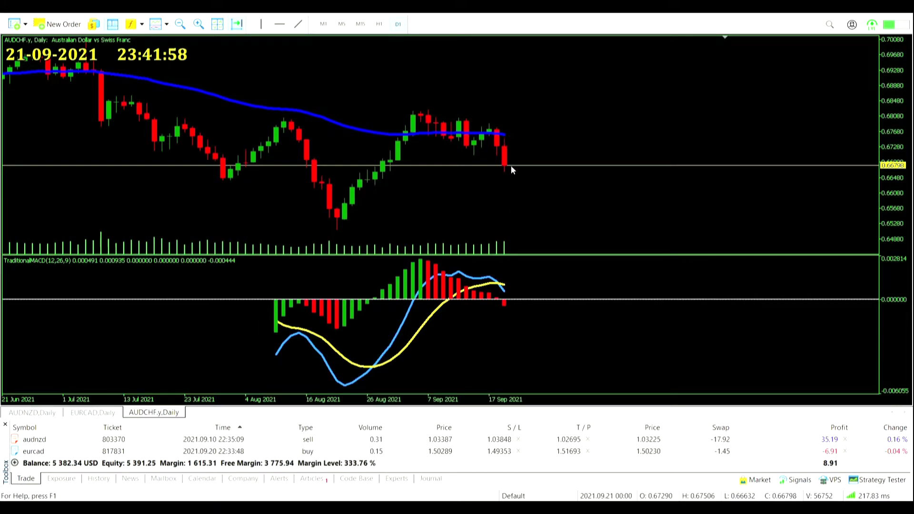
{"action": "mouse_move", "coordinate": [505, 300]}
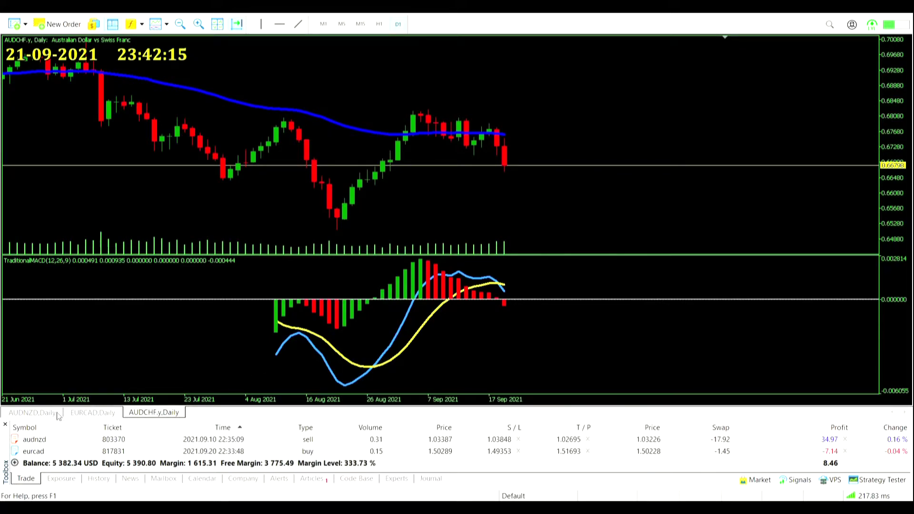
{"action": "left_click", "coordinate": [33, 412]}
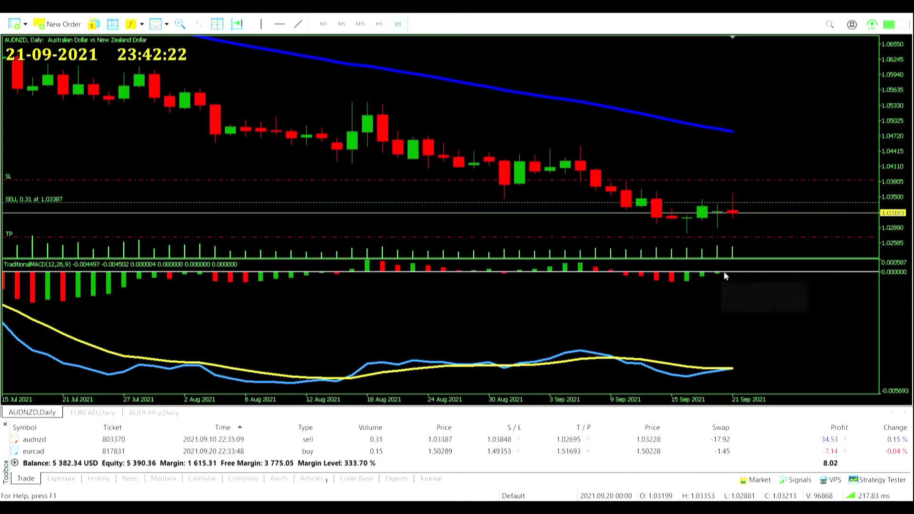
{"action": "mouse_move", "coordinate": [728, 275]}
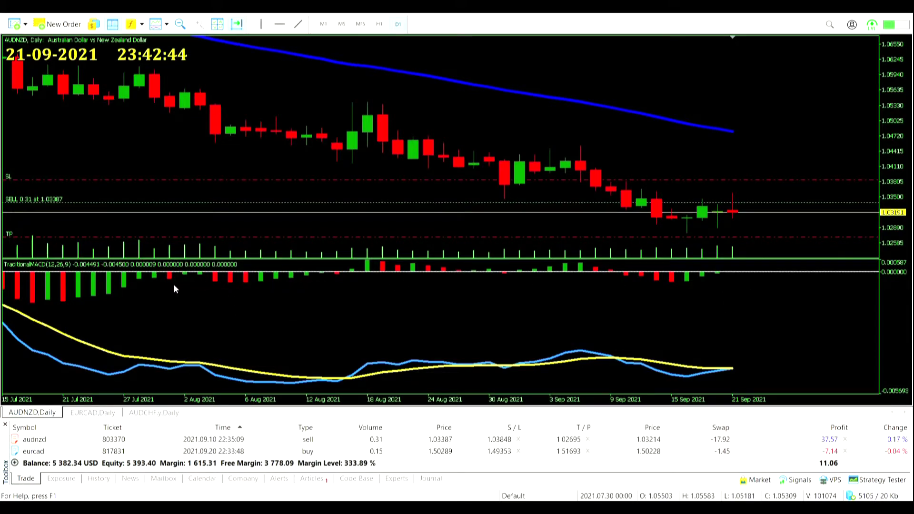
{"action": "mouse_move", "coordinate": [161, 280]}
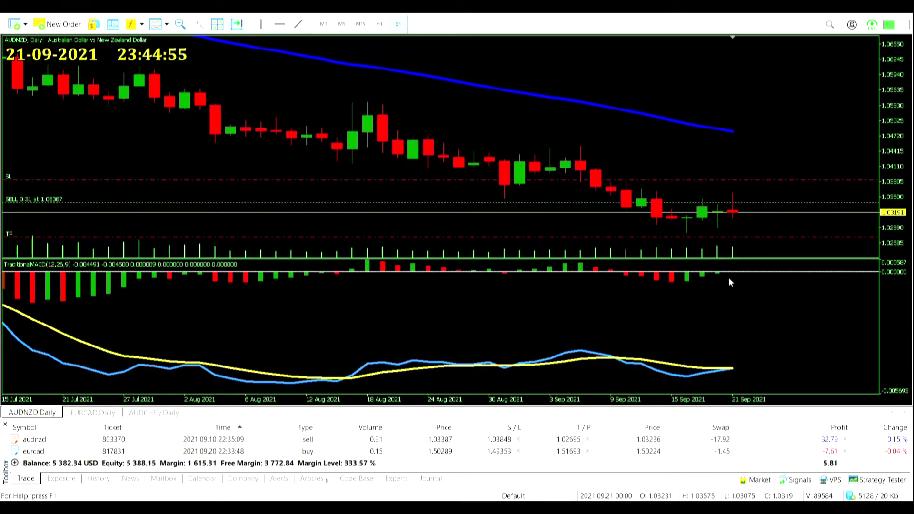
{"action": "mouse_move", "coordinate": [154, 272]}
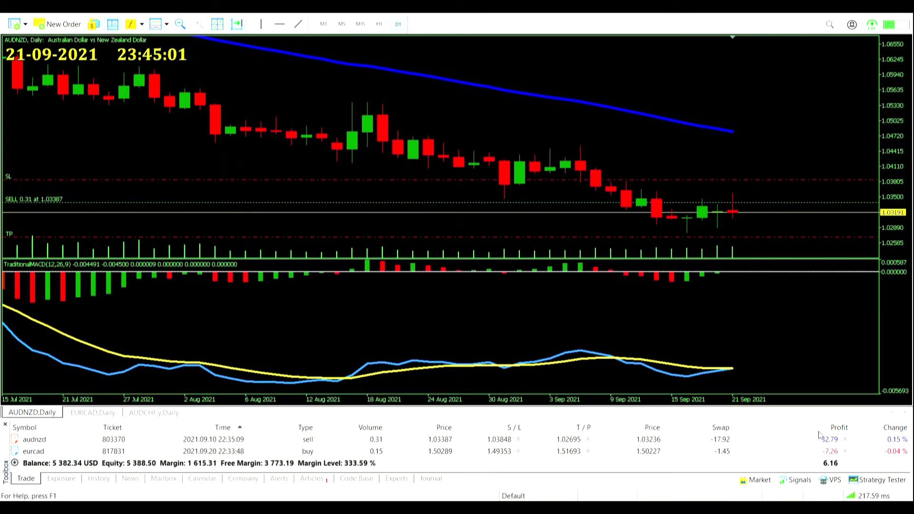
{"action": "left_click", "coordinate": [843, 438]}
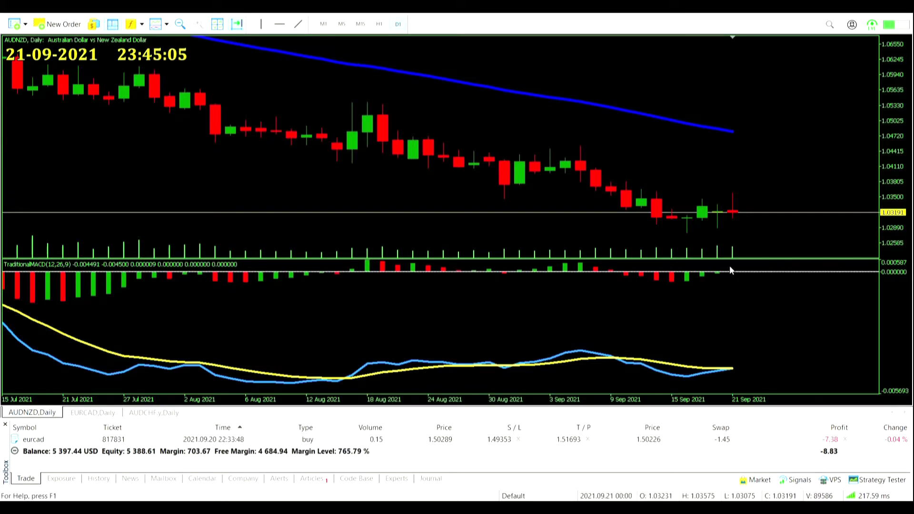
Close the AUDNZD sell from the Trade tab and return to the AUDCHF.y daily chart.
{"action": "mouse_move", "coordinate": [731, 275]}
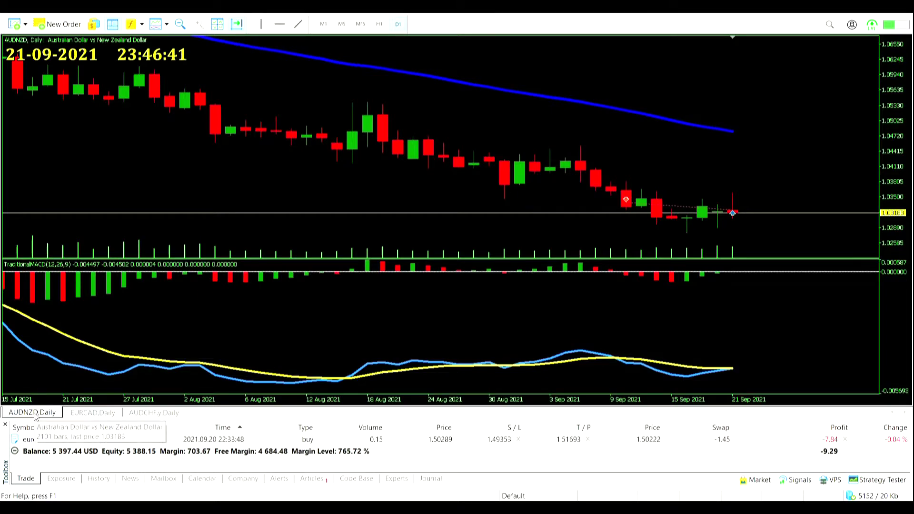
{"action": "left_click", "coordinate": [154, 413]}
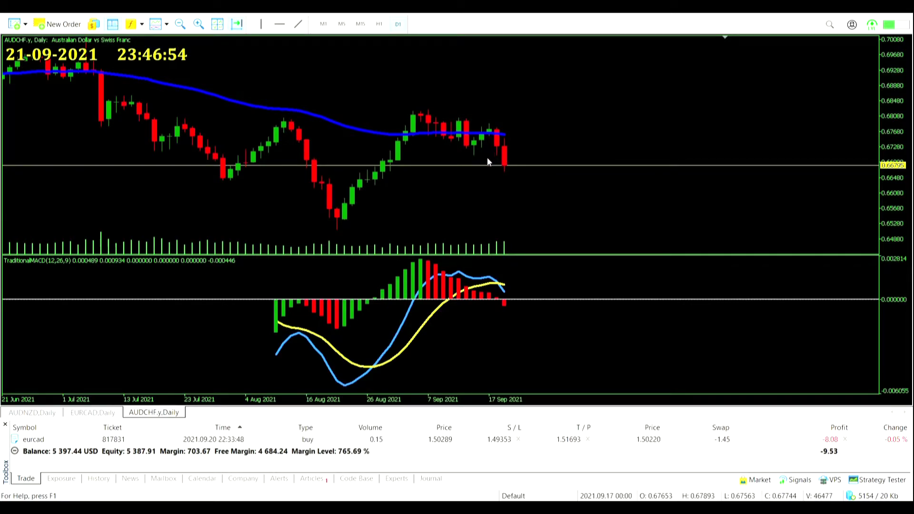
Prepare a 0.18-lot AUDCHF.y market order, sized for 2% risk.
{"action": "mouse_move", "coordinate": [506, 166]}
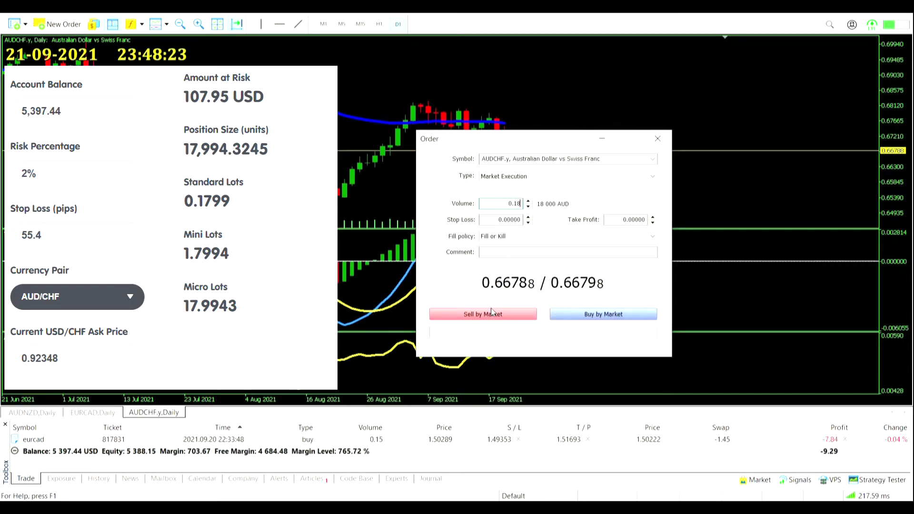
Sell 0.18 lots of AUDCHF.y at market with a 0.67342 stop loss and 0.65957 take profit.
{"action": "left_click", "coordinate": [491, 312]}
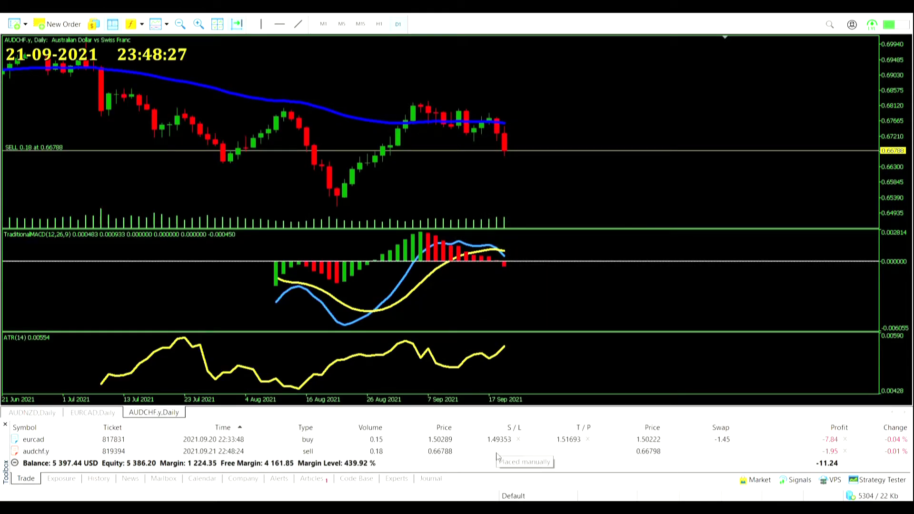
{"action": "double_click", "coordinate": [496, 455]}
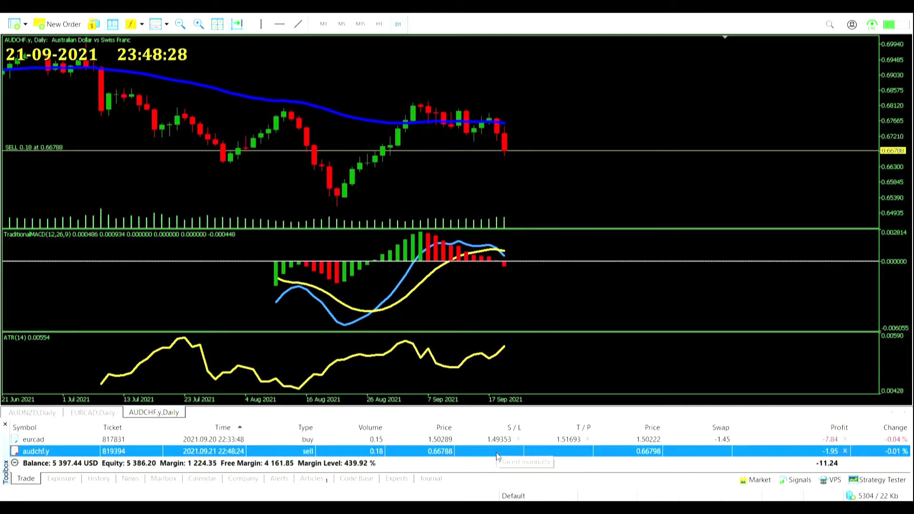
{"action": "type", "text": "554"}
{"action": "key", "text": "Tab"}
{"action": "key", "text": "Tab"}
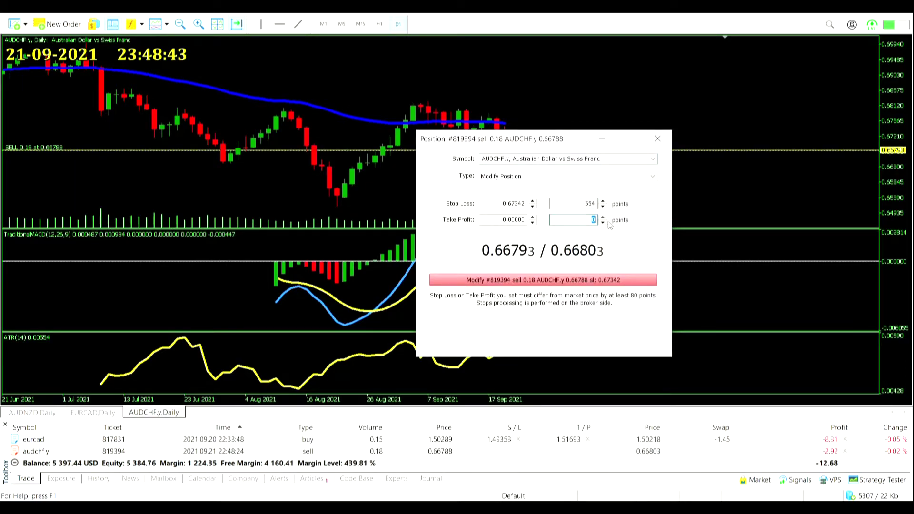
{"action": "type", "text": "831"}
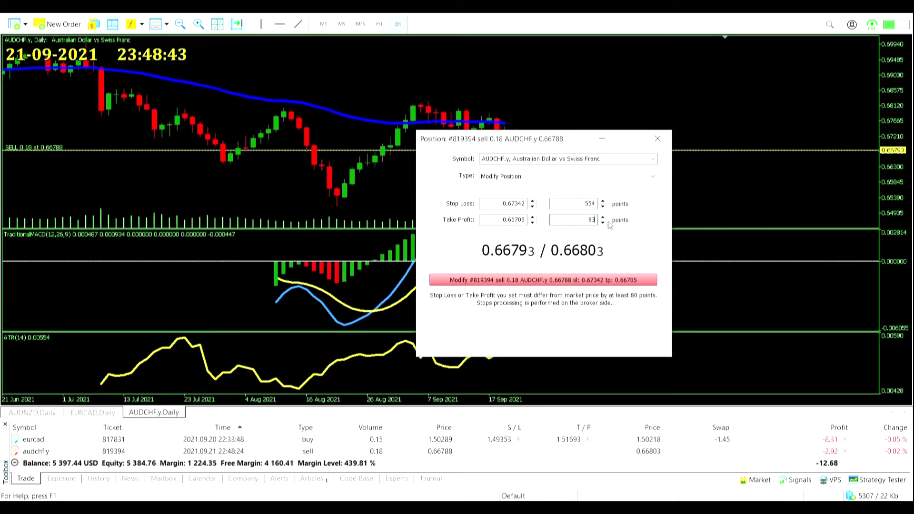
{"action": "left_click", "coordinate": [553, 283]}
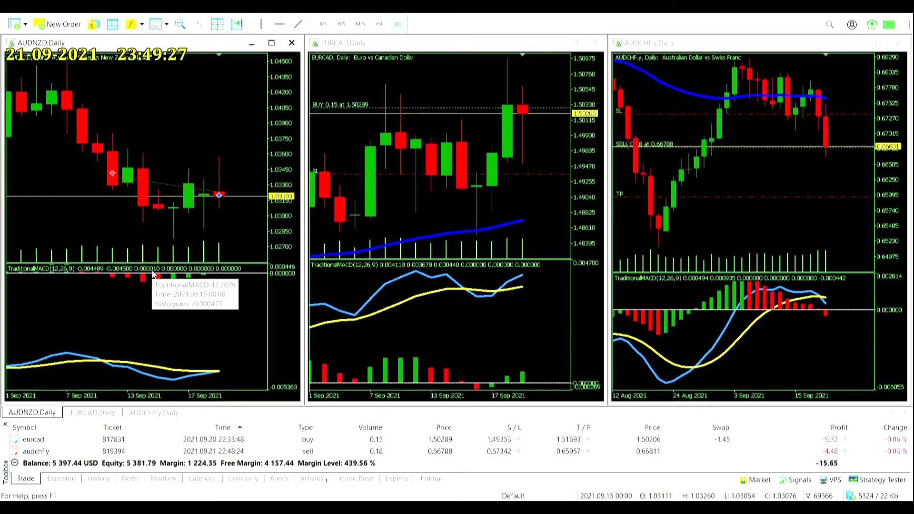
Close the AUDNZD chart window and tile the remaining charts side by side.
{"action": "left_click", "coordinate": [293, 47]}
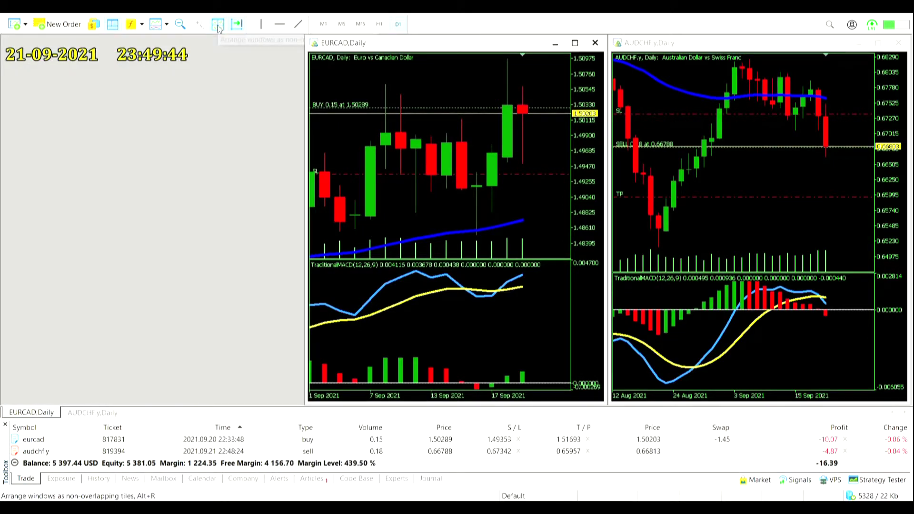
{"action": "left_click", "coordinate": [217, 24]}
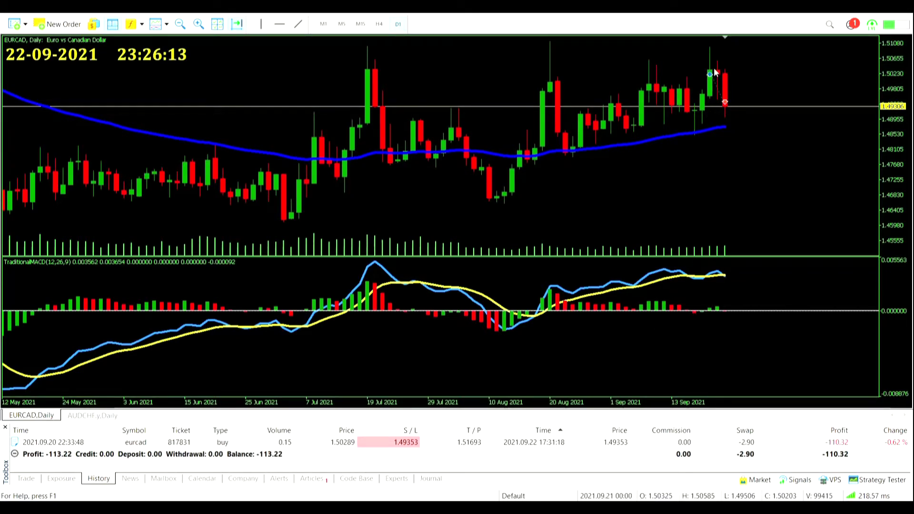
Read chart values with the crosshair, then close the EURCAD,Daily chart window.
{"action": "middle_click", "coordinate": [709, 51]}
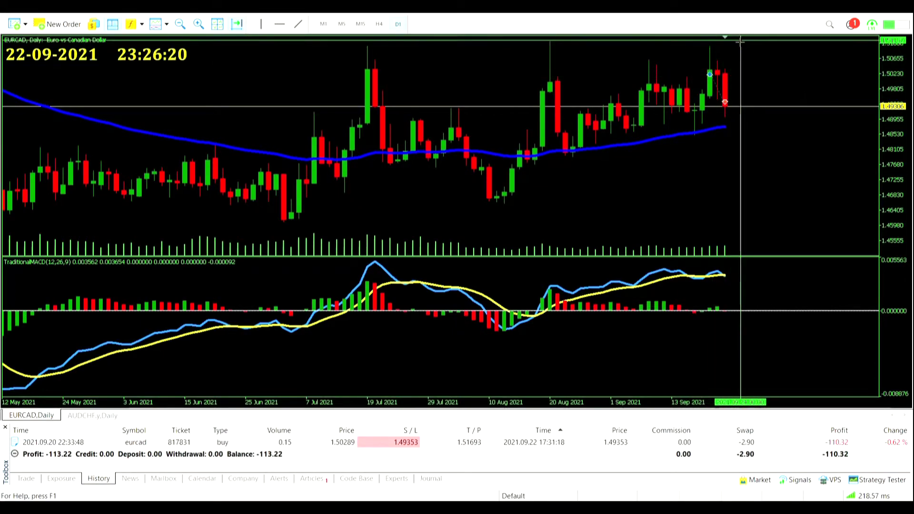
{"action": "left_click", "coordinate": [729, 66]}
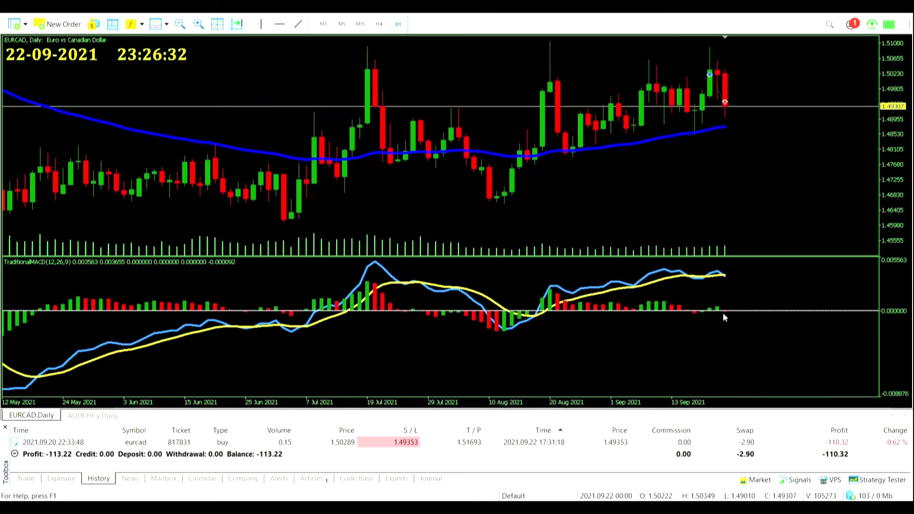
{"action": "mouse_move", "coordinate": [723, 314]}
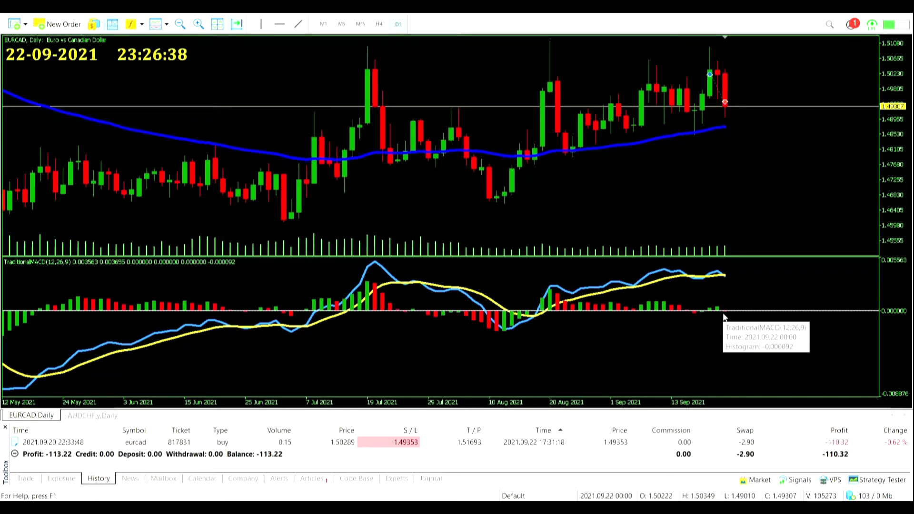
{"action": "right_click", "coordinate": [45, 416]}
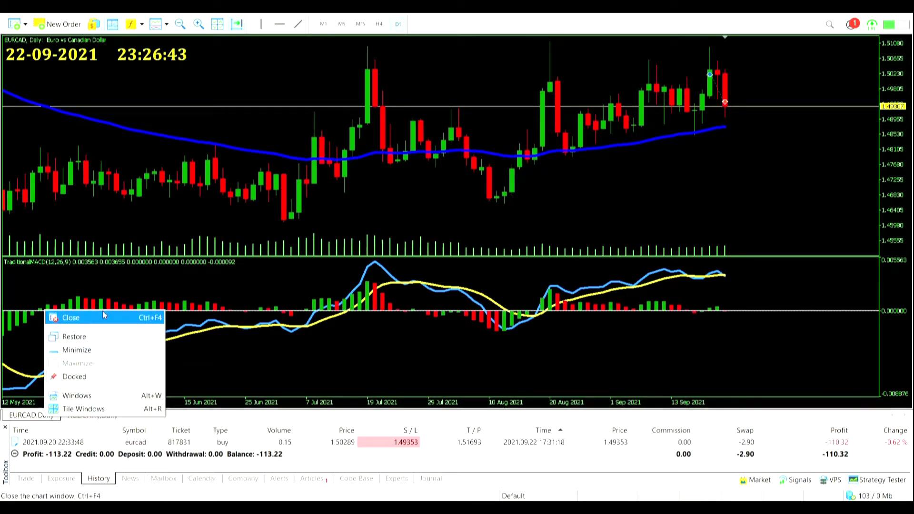
{"action": "left_click", "coordinate": [101, 318]}
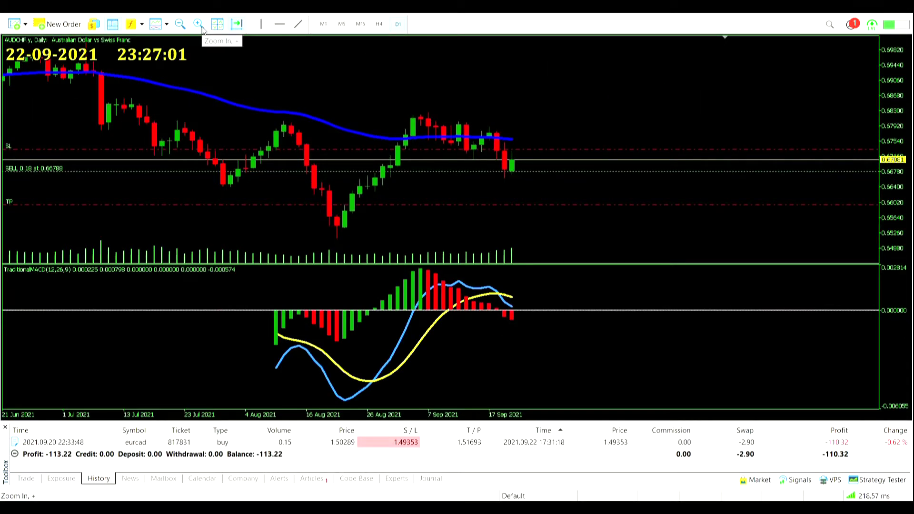
Zoom in on the AUDCHF.y daily chart.
{"action": "left_click", "coordinate": [199, 24]}
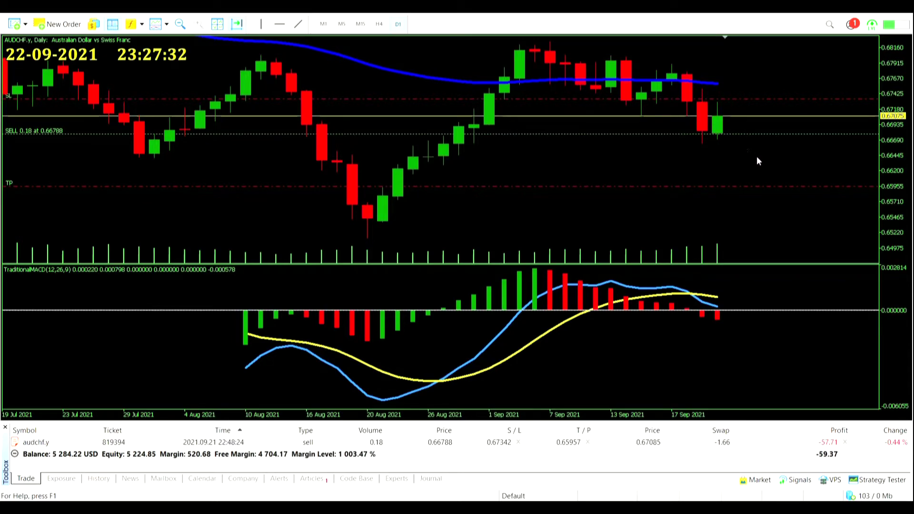
{"action": "mouse_move", "coordinate": [721, 316]}
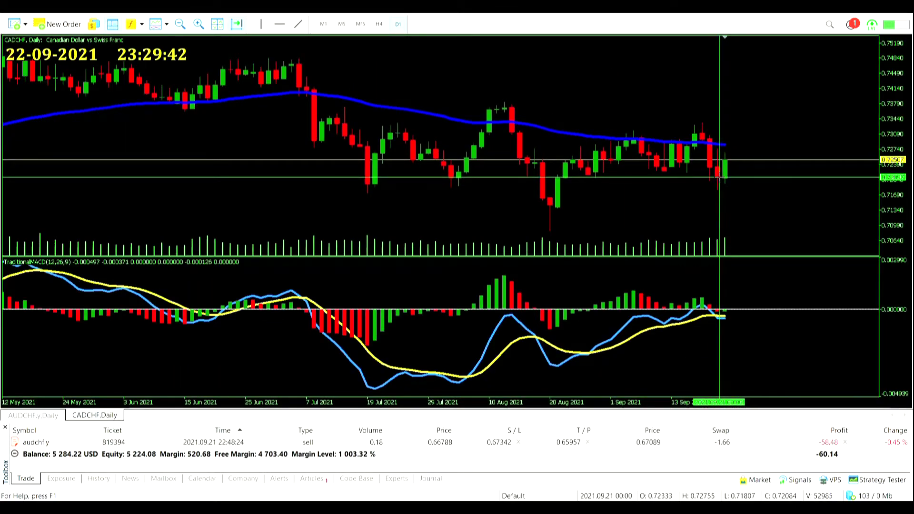
Measure the CADCHF price move from the 21 Sep bar with the crosshair.
{"action": "mouse_move", "coordinate": [719, 180]}
{"action": "left_click_drag", "start_coordinate": [717, 178], "coordinate": [735, 161]}
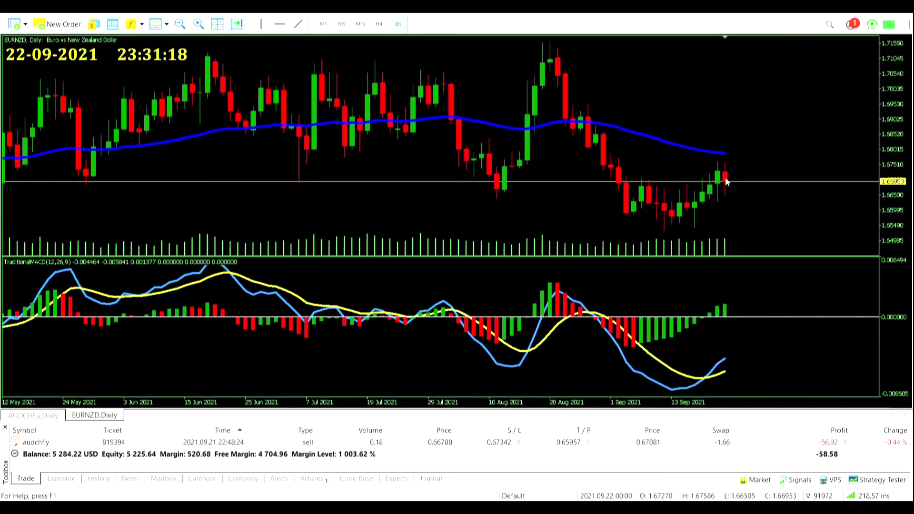
Read the MACD values on the EURCHF and AUDNZD daily charts.
{"action": "mouse_move", "coordinate": [725, 182]}
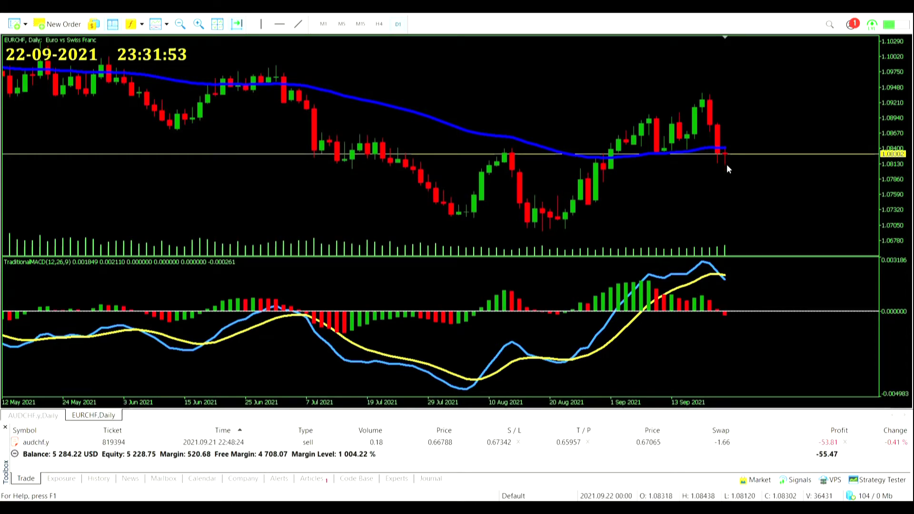
{"action": "mouse_move", "coordinate": [727, 316]}
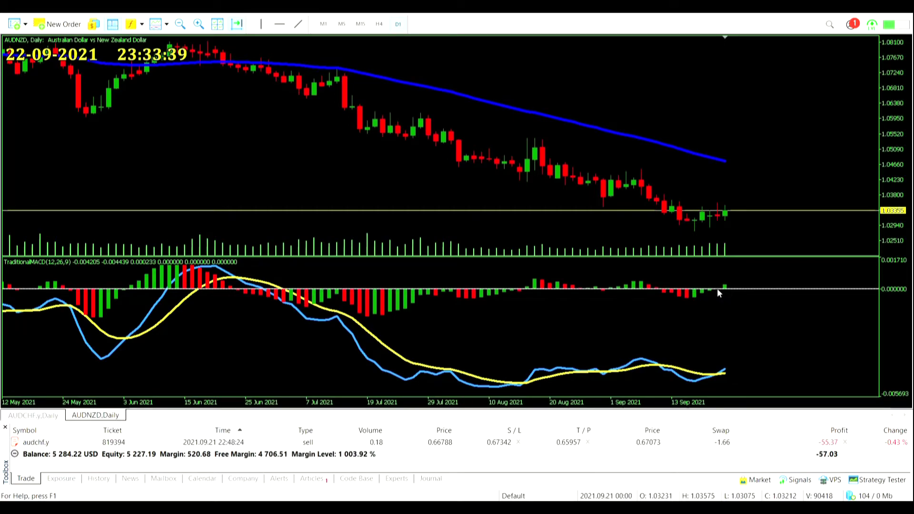
View the GBPCAD daily chart as the AUDCHF.y sell stops out at 0.67342.
{"action": "mouse_move", "coordinate": [715, 289]}
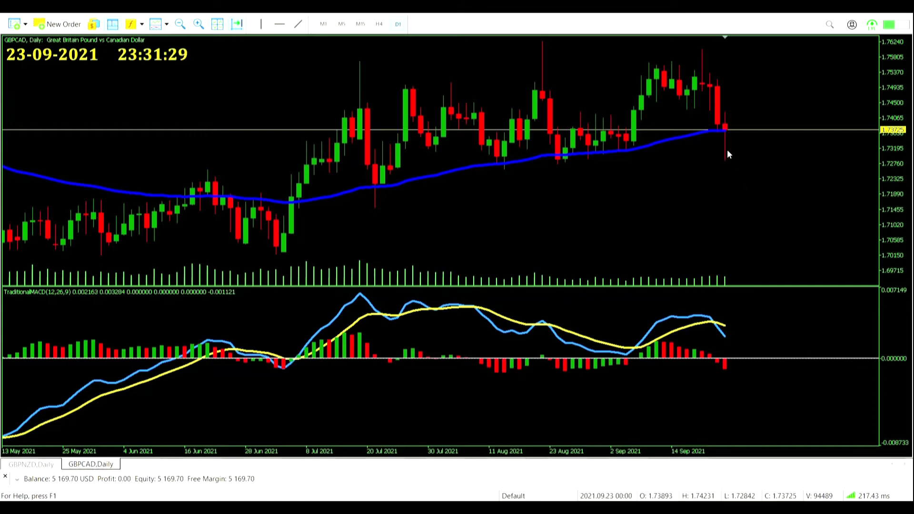
Zoom in on the GBPCAD daily chart.
{"action": "left_click", "coordinate": [199, 26]}
{"action": "mouse_move", "coordinate": [722, 162]}
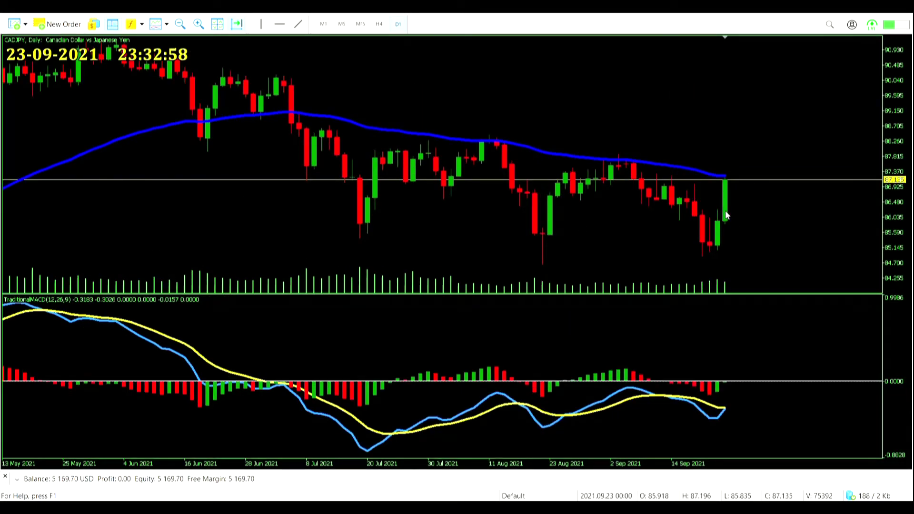
Change the chart symbol from CADJPY to CADCHF daily.
{"action": "mouse_move", "coordinate": [122, 51]}
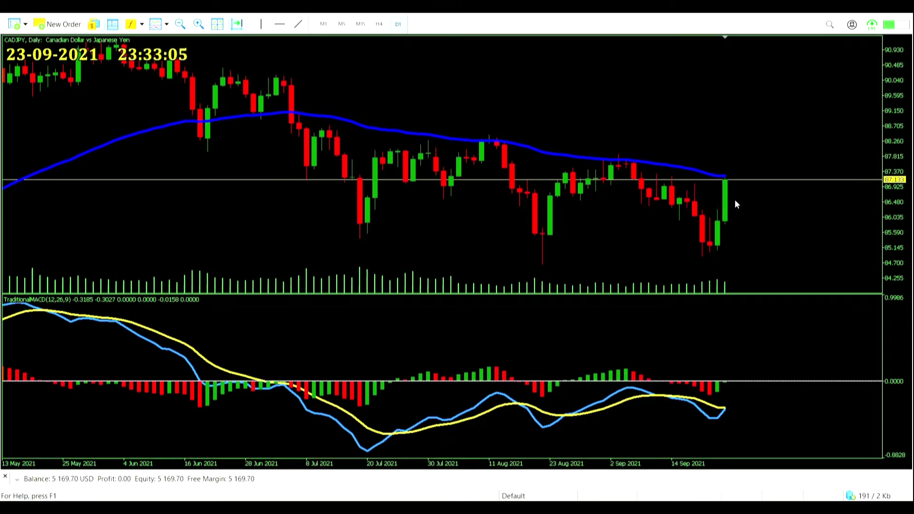
{"action": "mouse_move", "coordinate": [727, 386]}
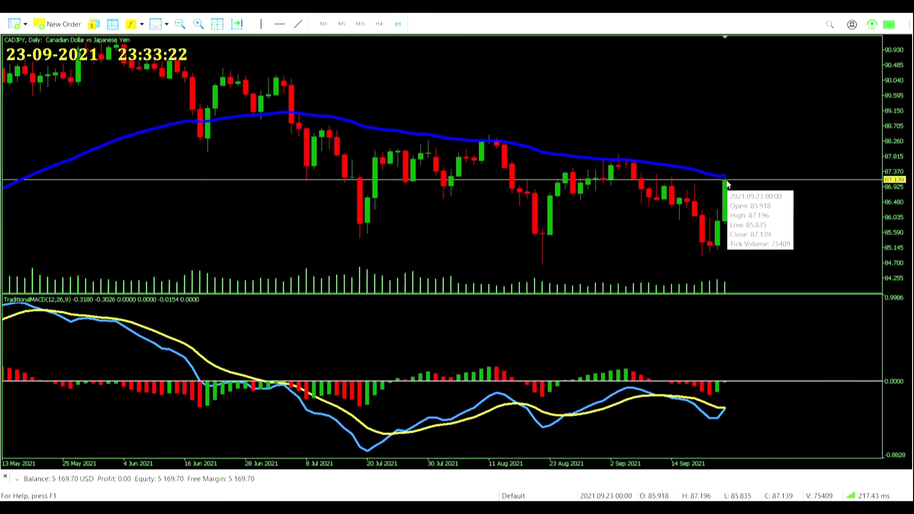
{"action": "key", "text": "Down"}
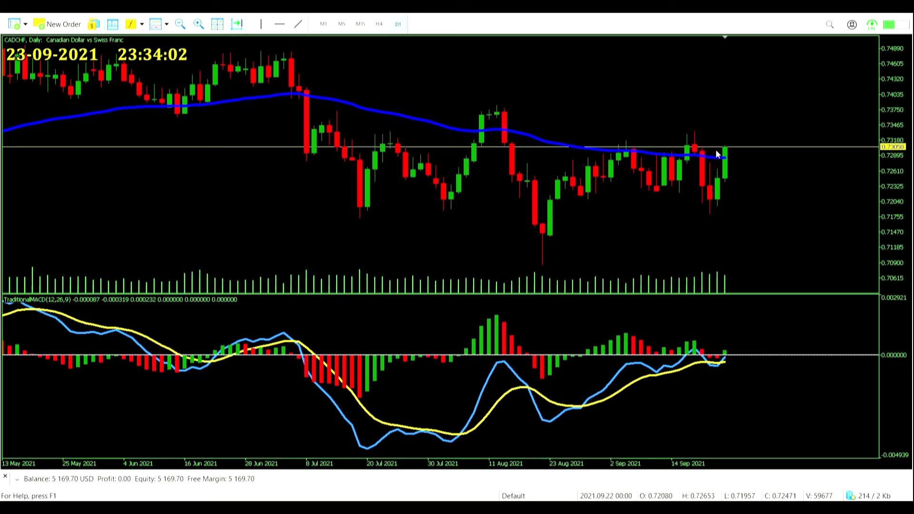
Measure the GBPCHF points and bars from the 22 Sep candle with the crosshair.
{"action": "mouse_move", "coordinate": [699, 163]}
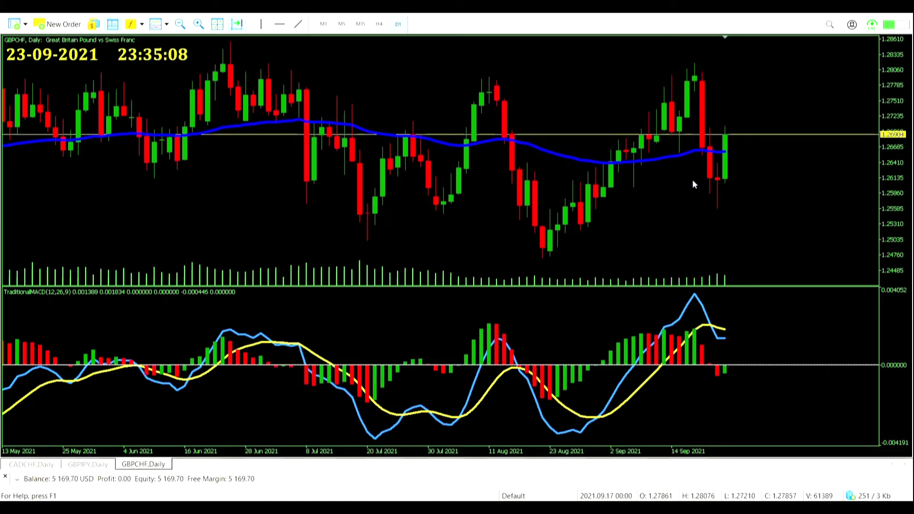
{"action": "middle_click", "coordinate": [723, 180]}
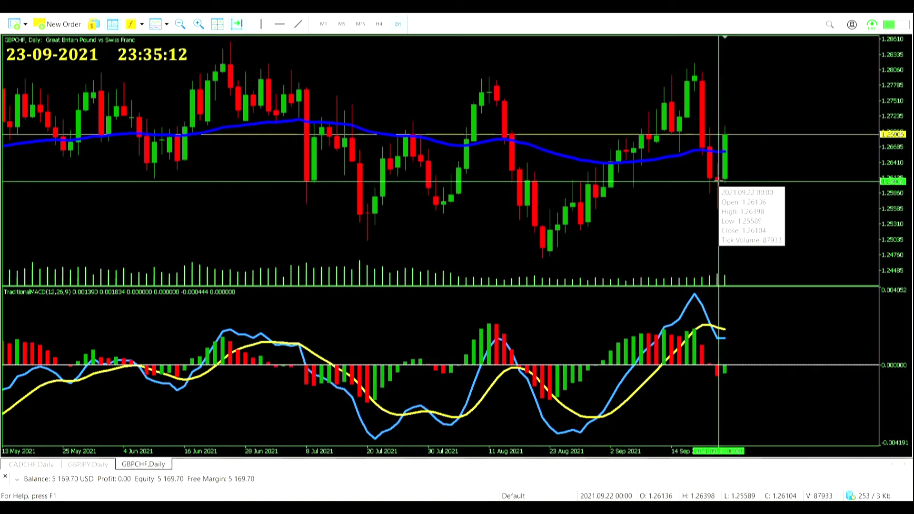
{"action": "mouse_move", "coordinate": [718, 180]}
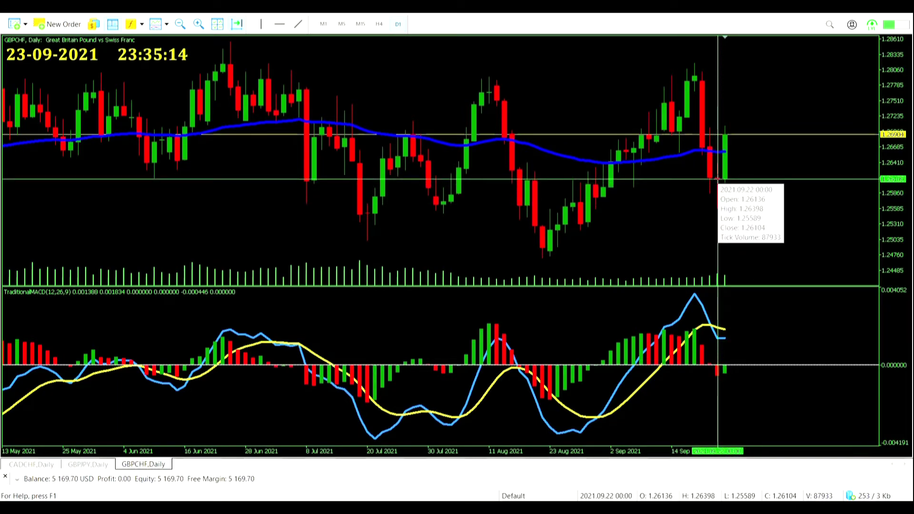
{"action": "left_click_drag", "start_coordinate": [718, 180], "coordinate": [751, 138]}
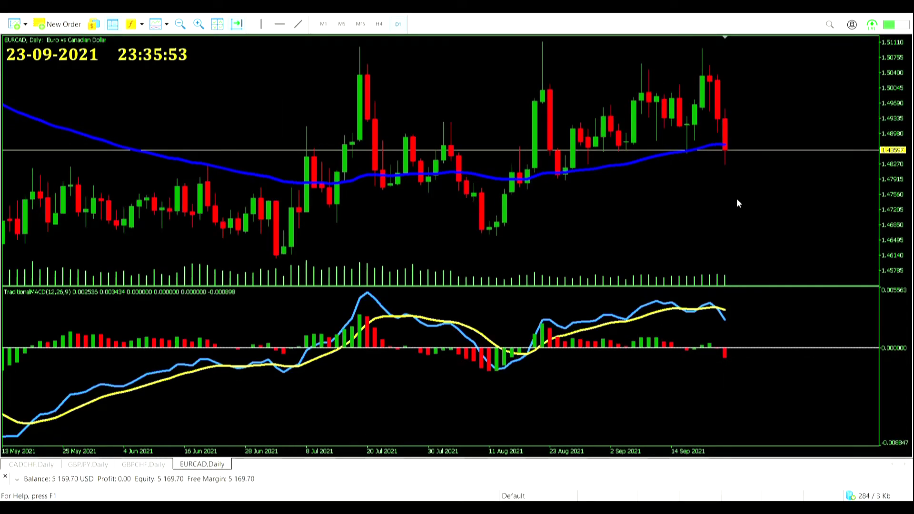
Open a new EURCHF daily chart next to the CADCHF and EURCAD charts.
{"action": "mouse_move", "coordinate": [724, 149]}
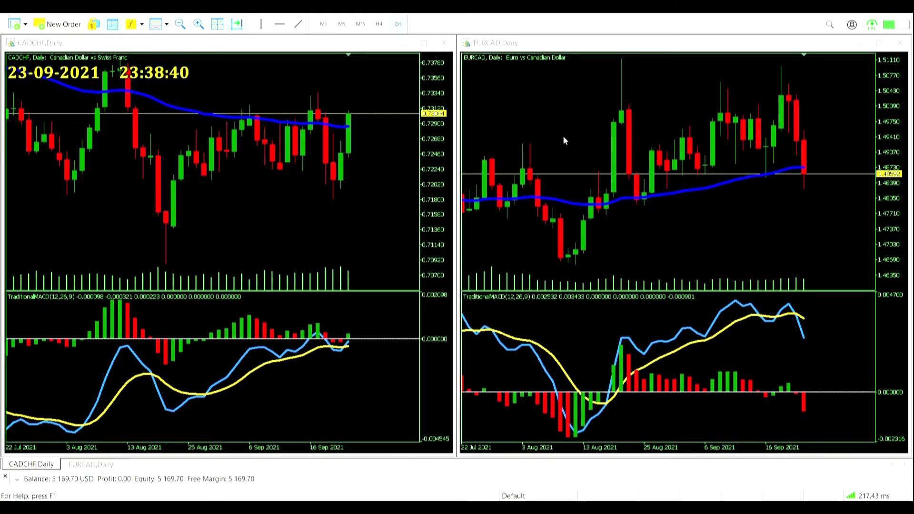
{"action": "left_click", "coordinate": [16, 26]}
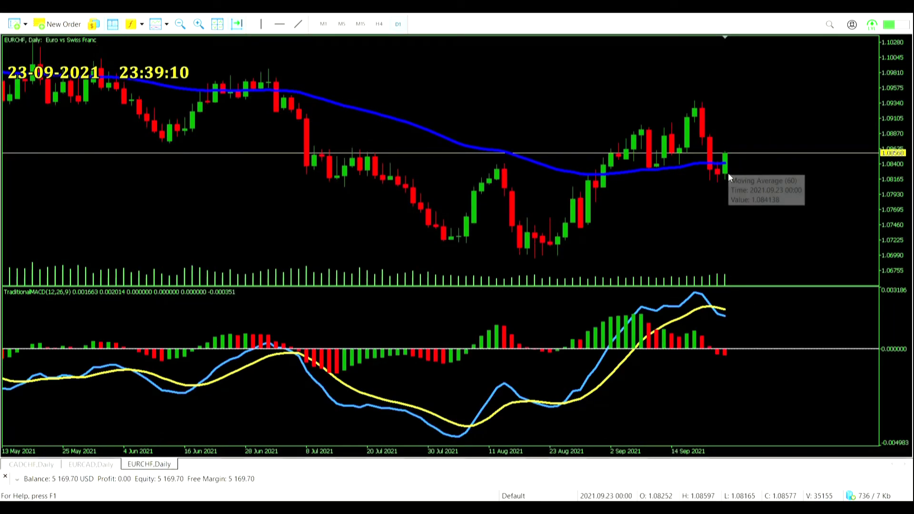
Maximize the CADCHF daily chart with MACD so it fills the whole workspace.
{"action": "mouse_move", "coordinate": [724, 166]}
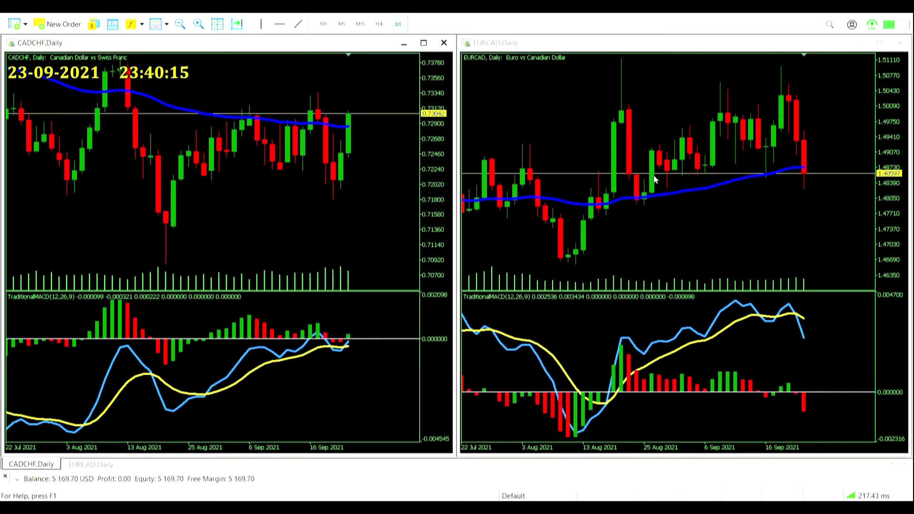
{"action": "mouse_move", "coordinate": [805, 406]}
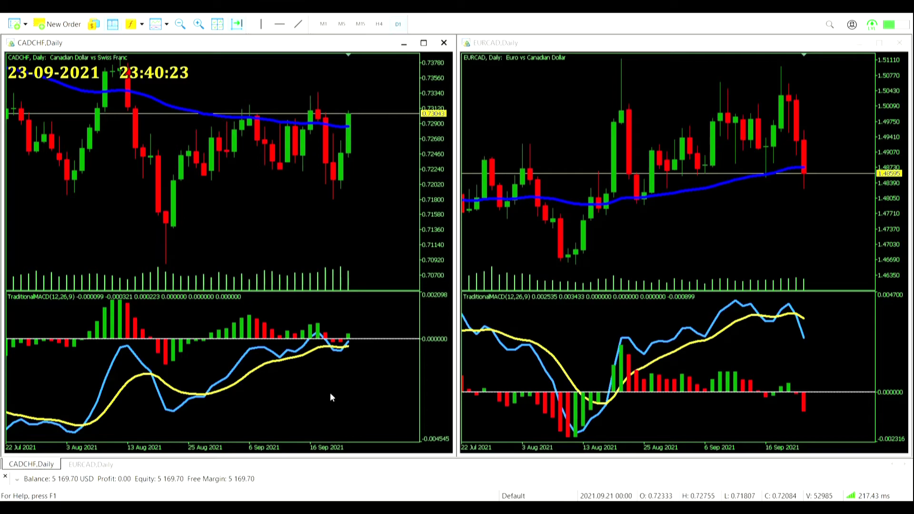
{"action": "mouse_move", "coordinate": [352, 348]}
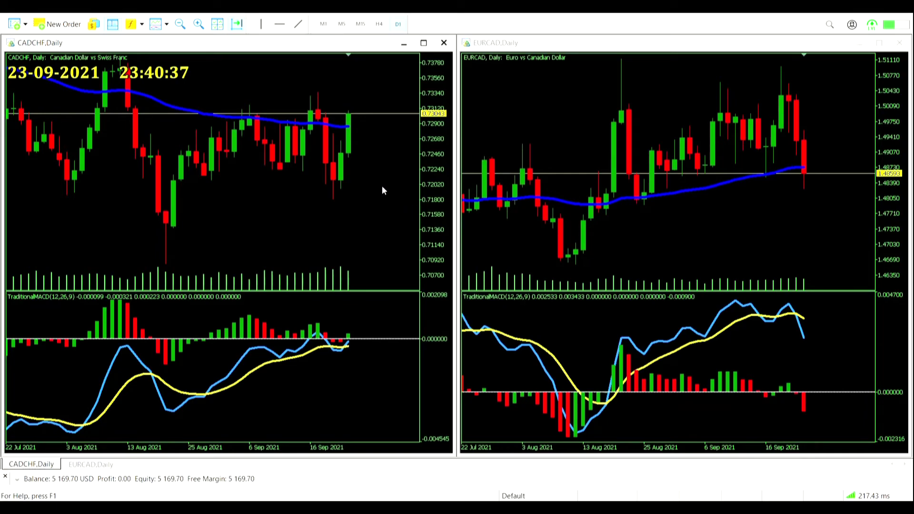
{"action": "left_click", "coordinate": [423, 44]}
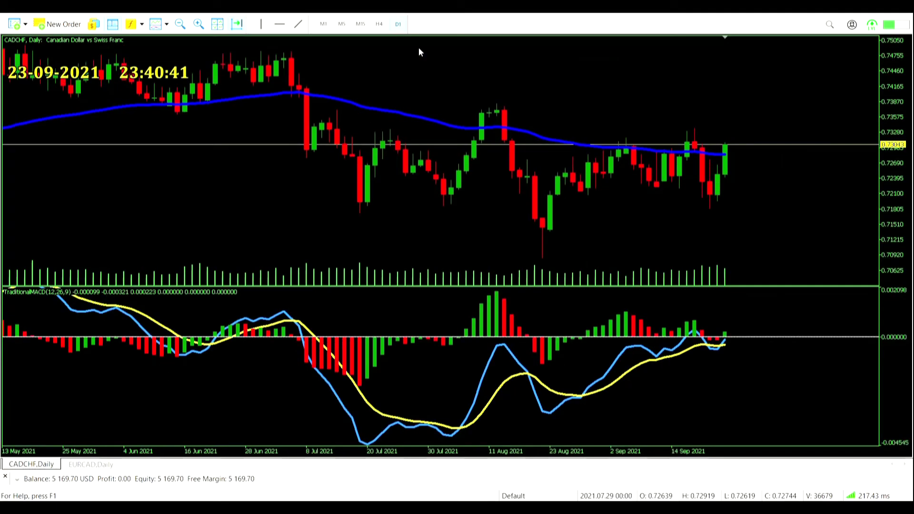
Add ATR(14) to the CADCHF chart and buy 0.15 lots at market at 0.73093.
{"action": "left_click", "coordinate": [112, 24]}
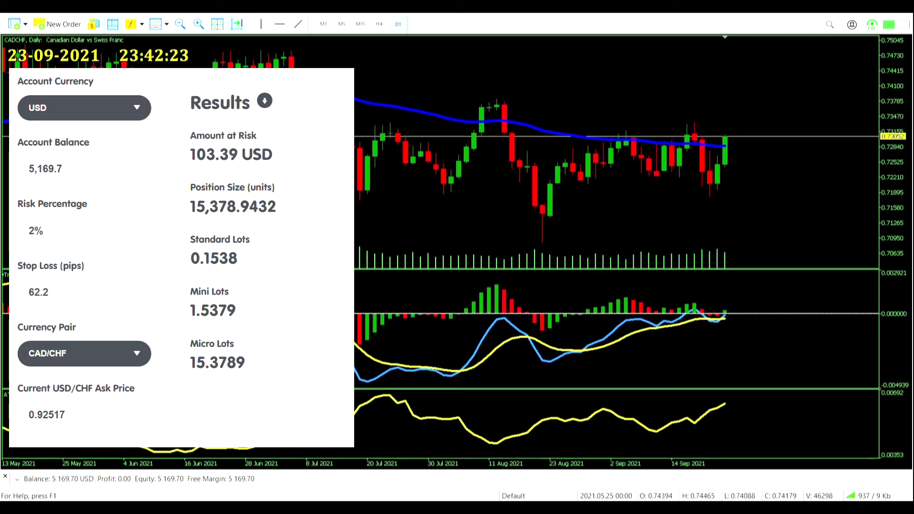
{"action": "key", "text": "F9"}
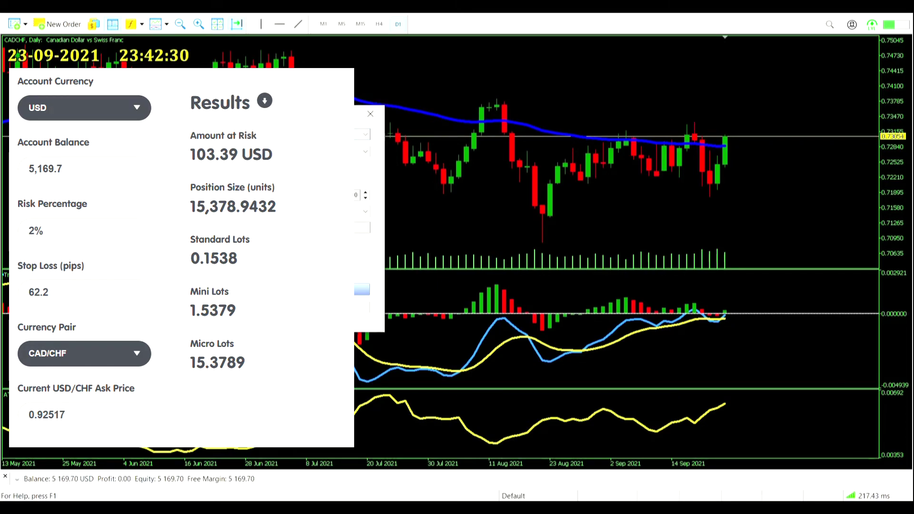
{"action": "left_click", "coordinate": [361, 289]}
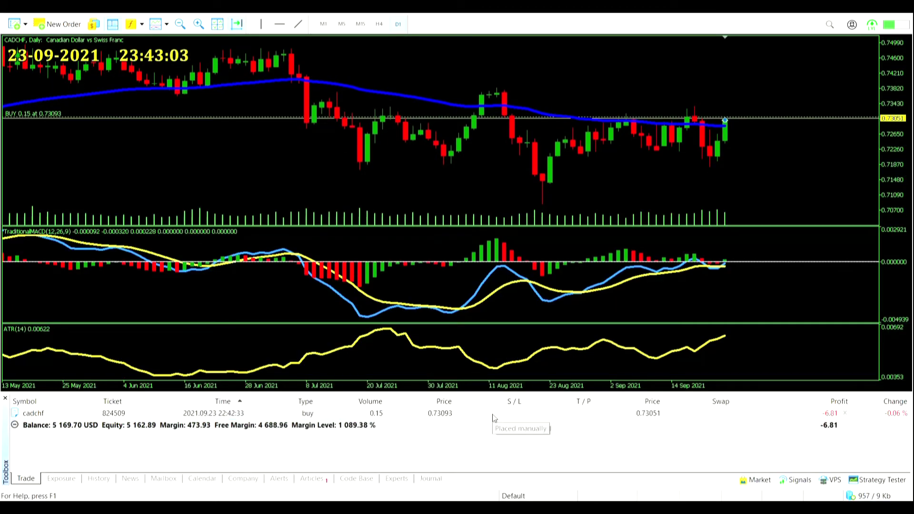
Modify the CADCHF position with a 622-point stop loss and a 933-point take profit.
{"action": "double_click", "coordinate": [493, 414]}
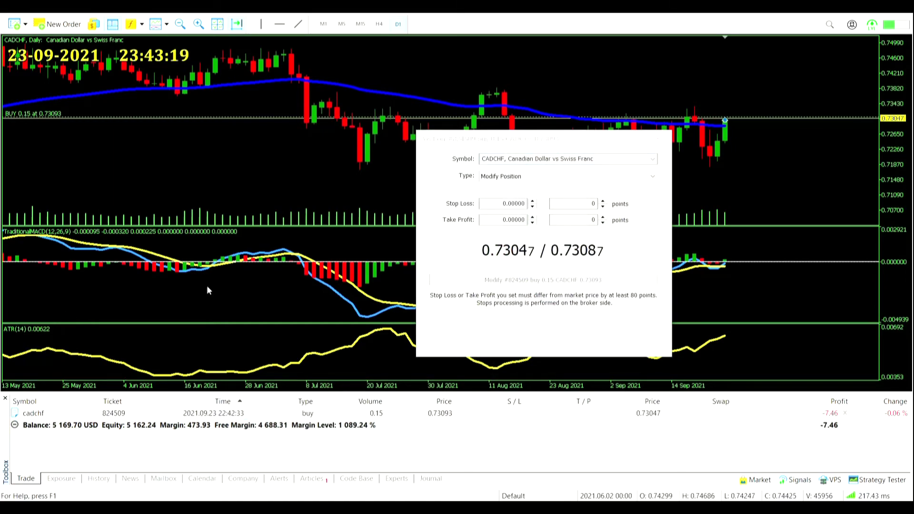
{"action": "left_click", "coordinate": [576, 203]}
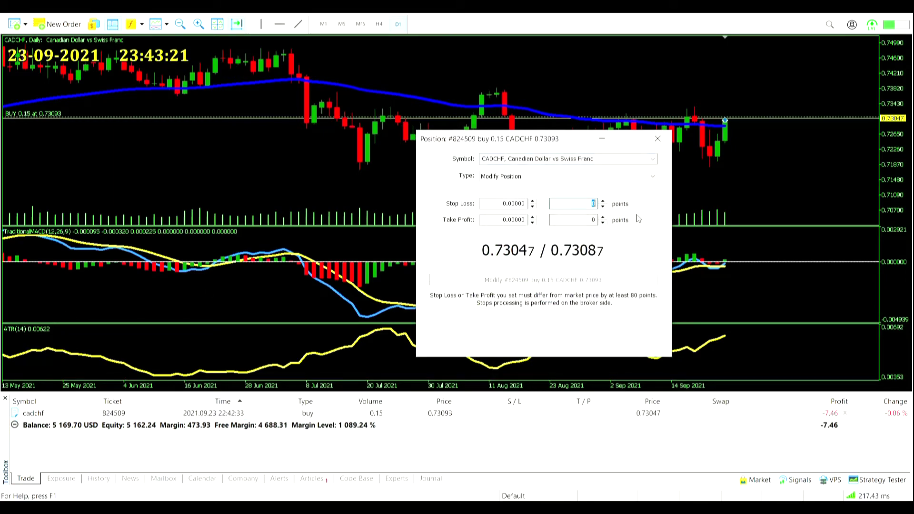
{"action": "type", "text": "622"}
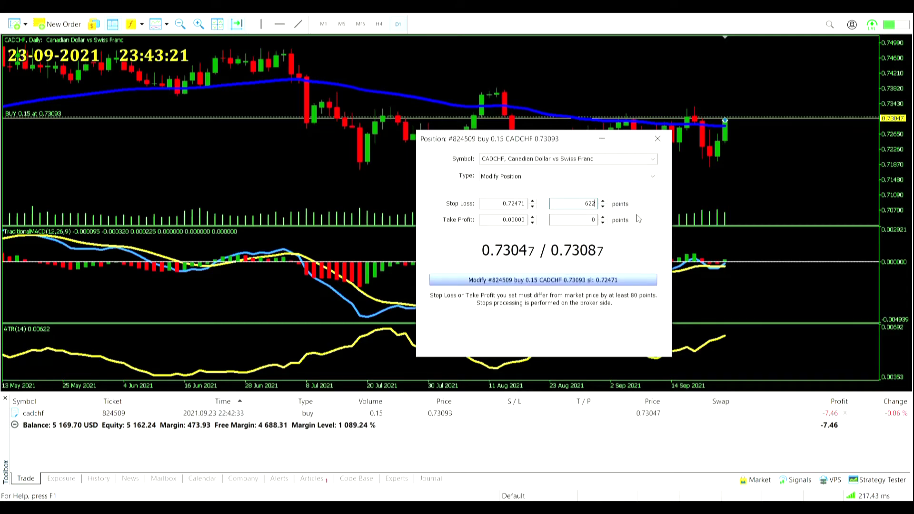
{"action": "left_click", "coordinate": [587, 221]}
{"action": "type", "text": "933"}
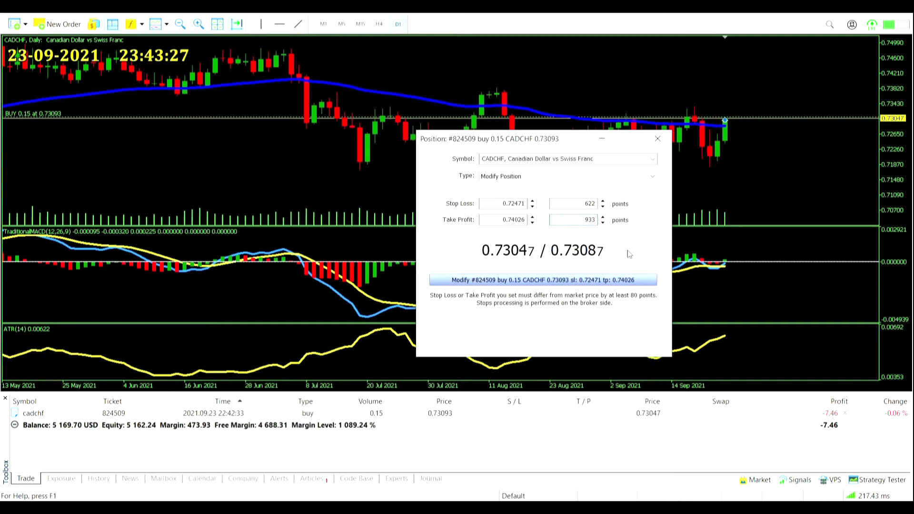
{"action": "left_click", "coordinate": [593, 282]}
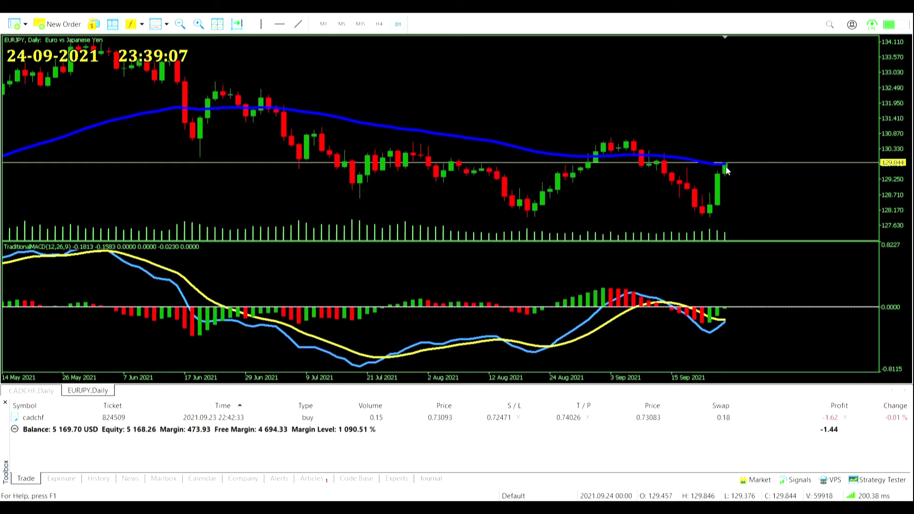
Bring back the CADCHF daily chart showing the open buy and its TP/SL lines.
{"action": "mouse_move", "coordinate": [728, 167]}
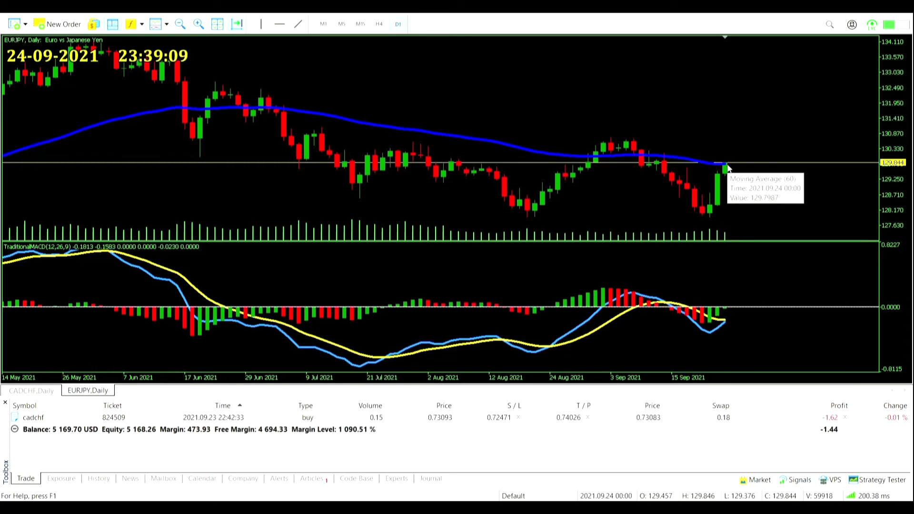
{"action": "mouse_move", "coordinate": [728, 310]}
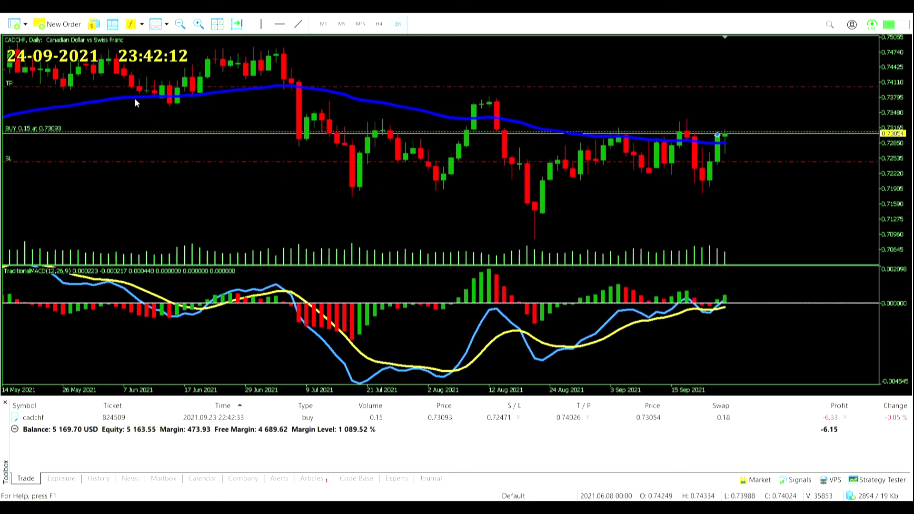
Move from the CADCHF chart to the Project Trade Journal workbook.
{"action": "mouse_move", "coordinate": [134, 99]}
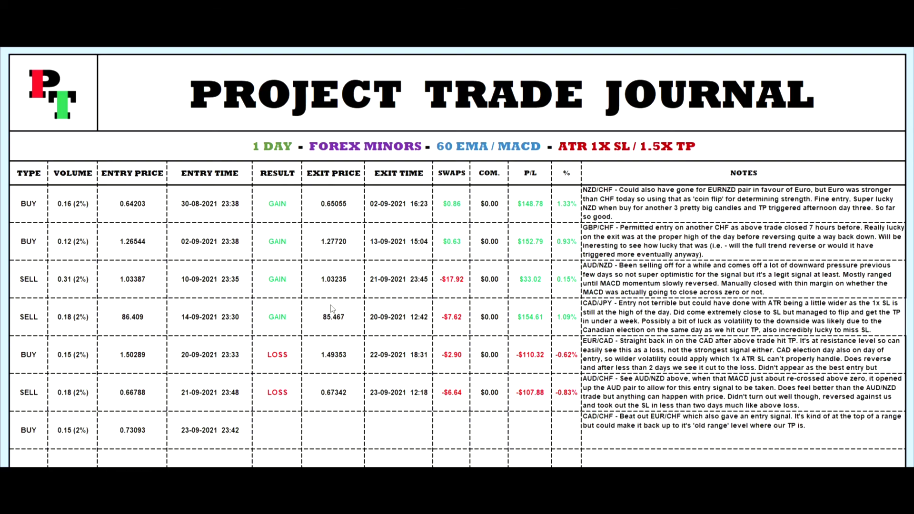
{"action": "scroll", "coordinate": [331, 309], "scroll_direction": "down", "scroll_amount": 3}
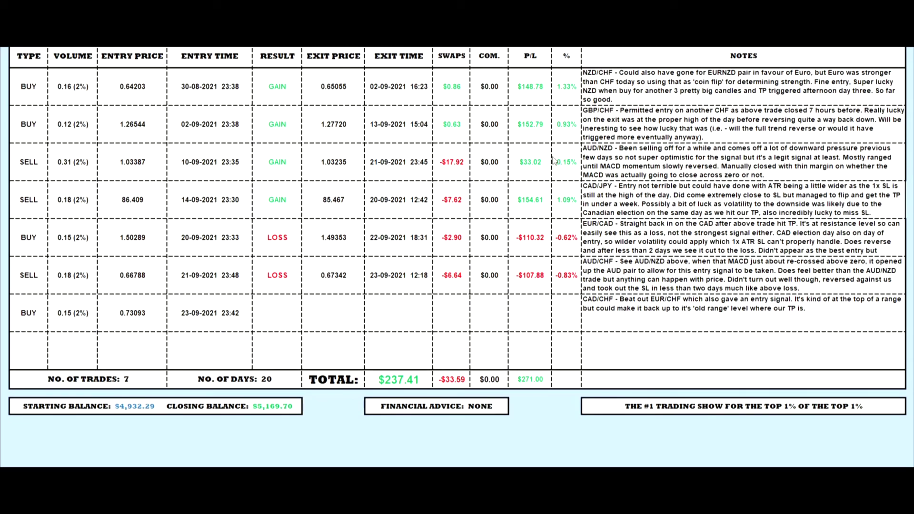